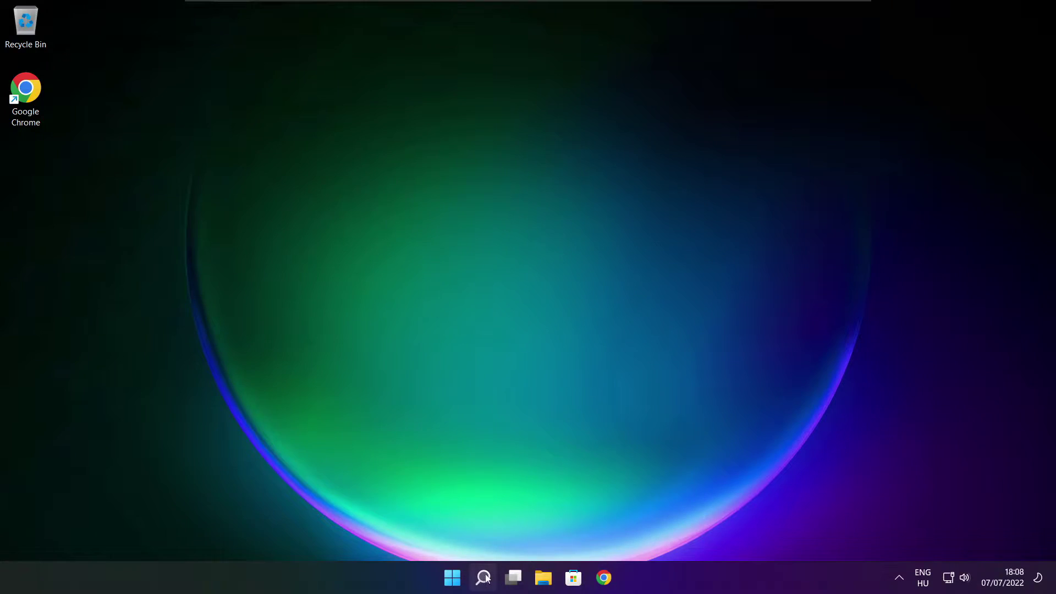
# - Search for 'device manager' and launch Device Manager from the best match
pyautogui.click(486, 582)
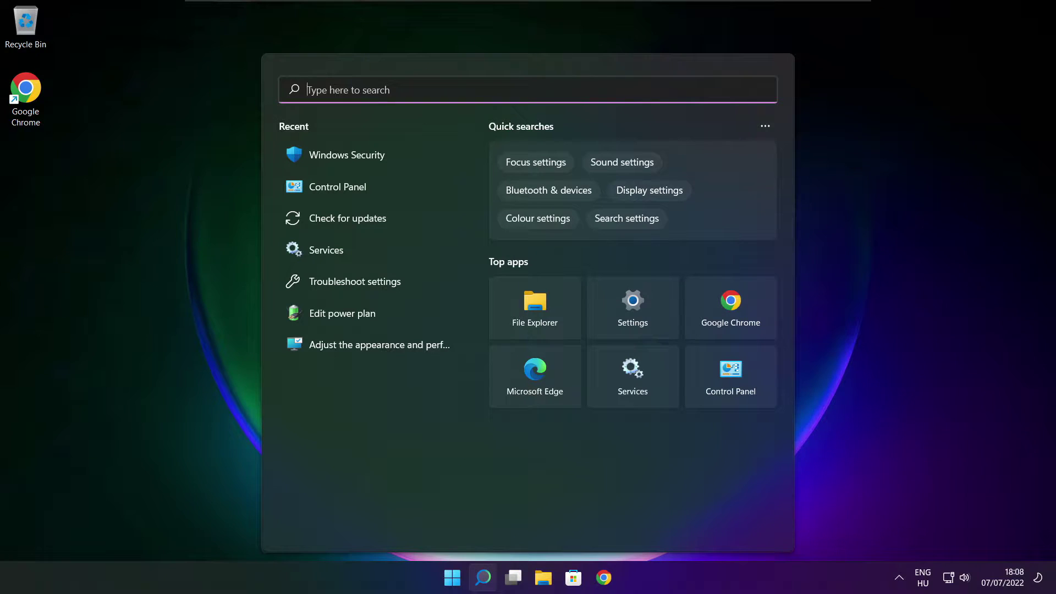
pyautogui.write('devic')
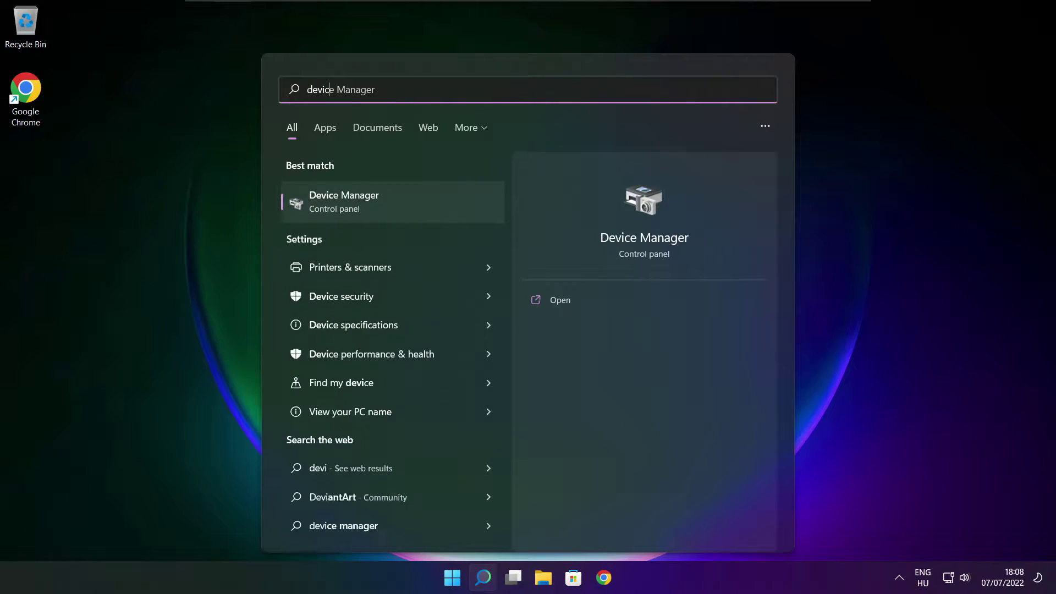
pyautogui.write('e manager')
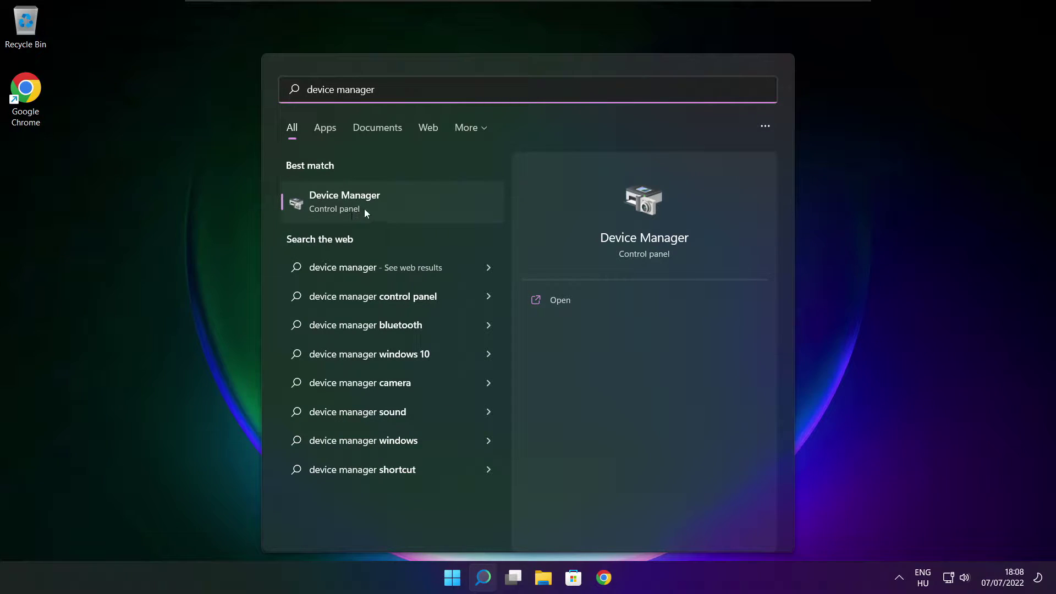
pyautogui.click(434, 206)
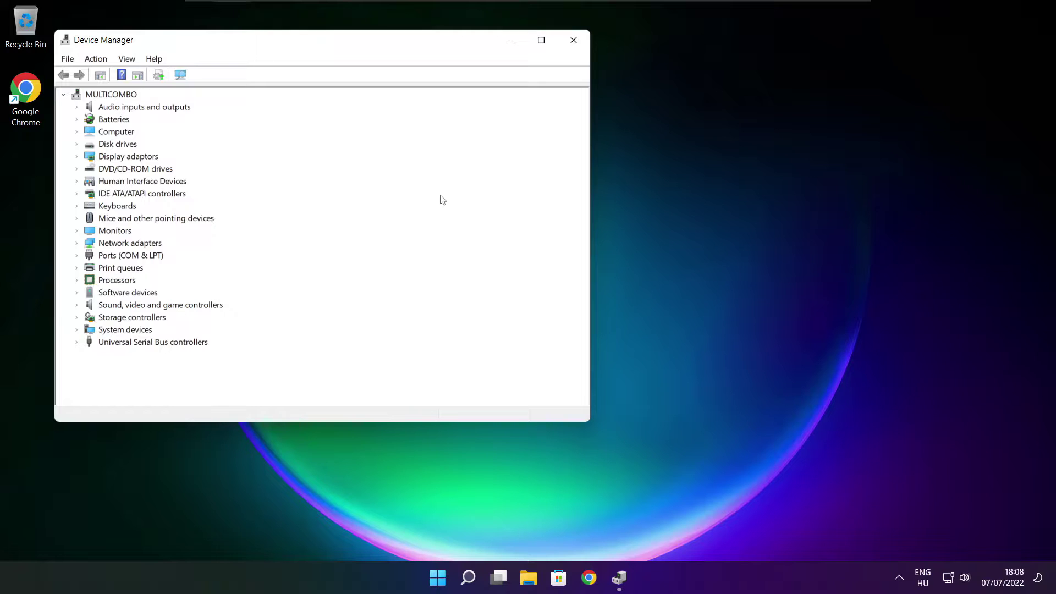
# - Maximize Device Manager and run an automatic driver search for VMware SVGA 3D under Display adaptors
pyautogui.click(541, 39)
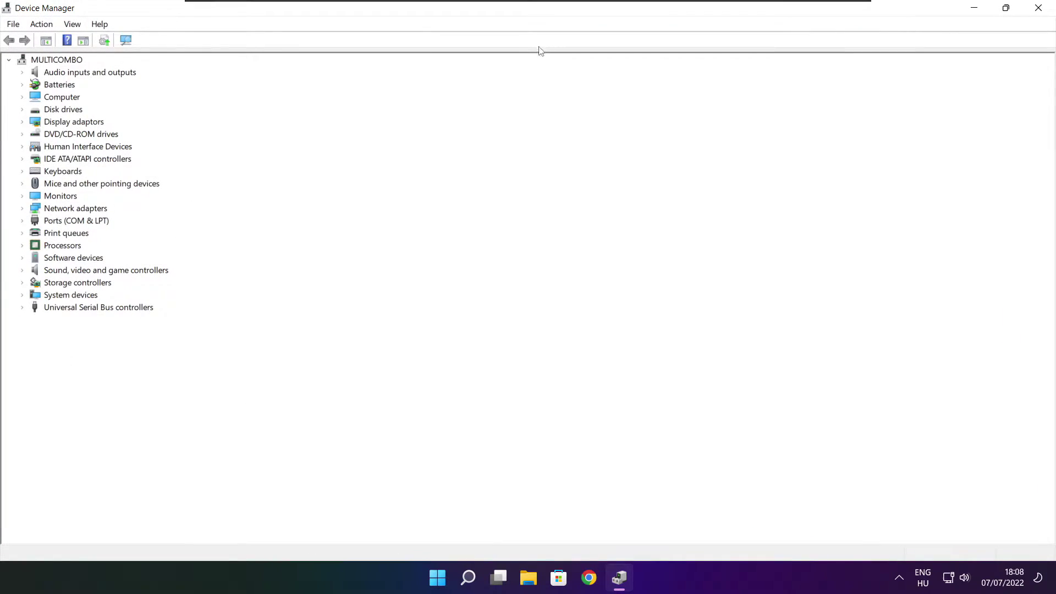
pyautogui.click(61, 123)
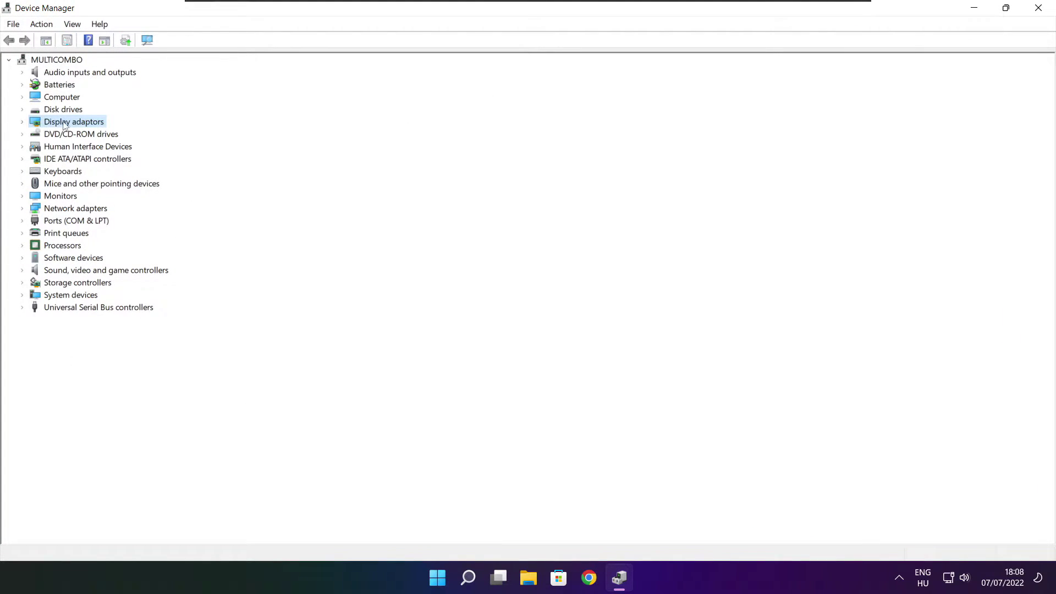
pyautogui.click(22, 122)
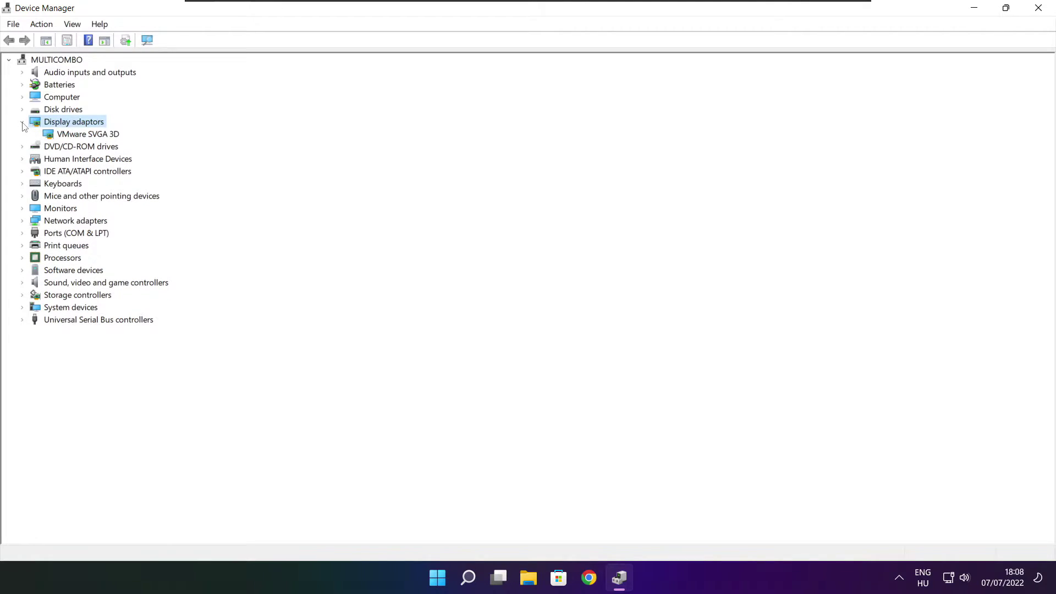
pyautogui.click(103, 137)
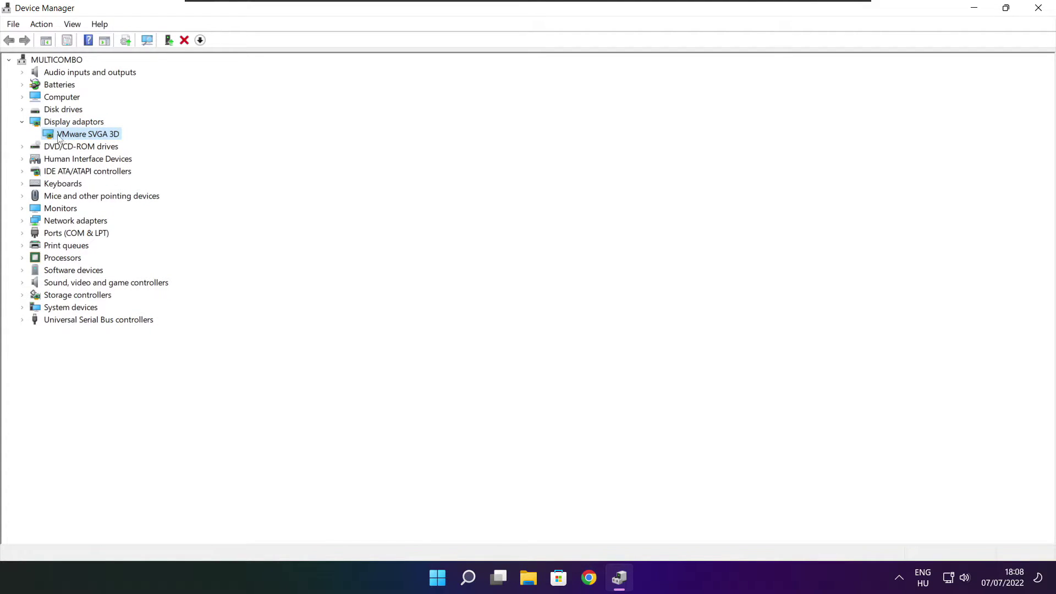
pyautogui.rightClick(76, 133)
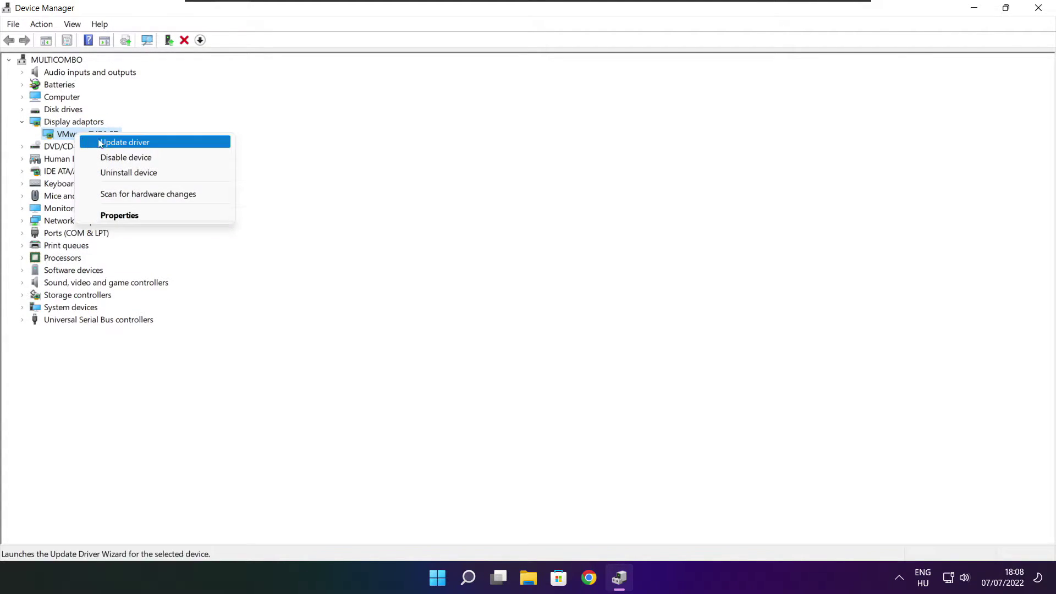
pyautogui.click(153, 146)
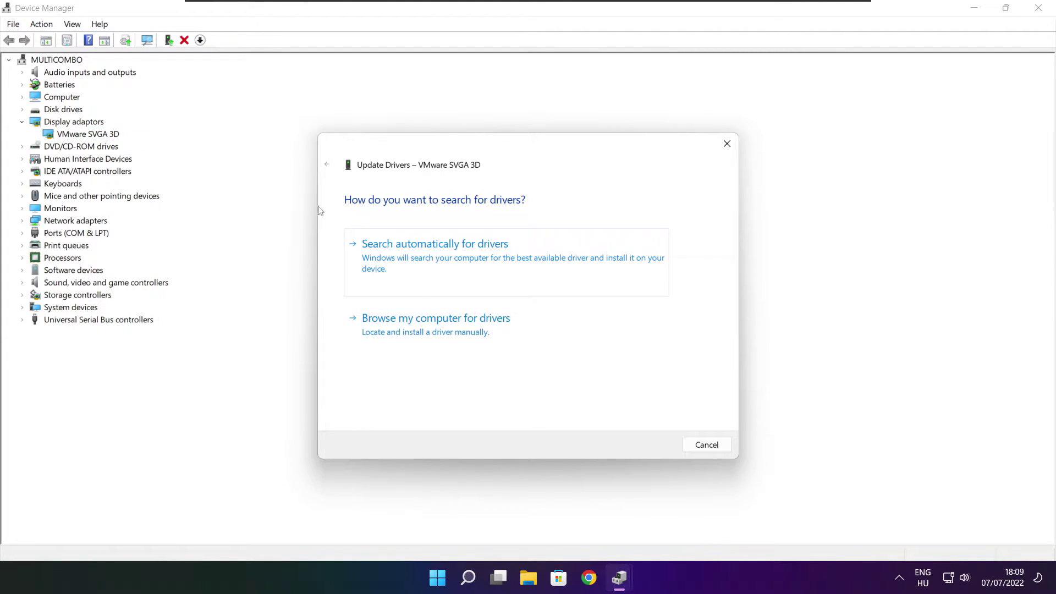
pyautogui.click(486, 264)
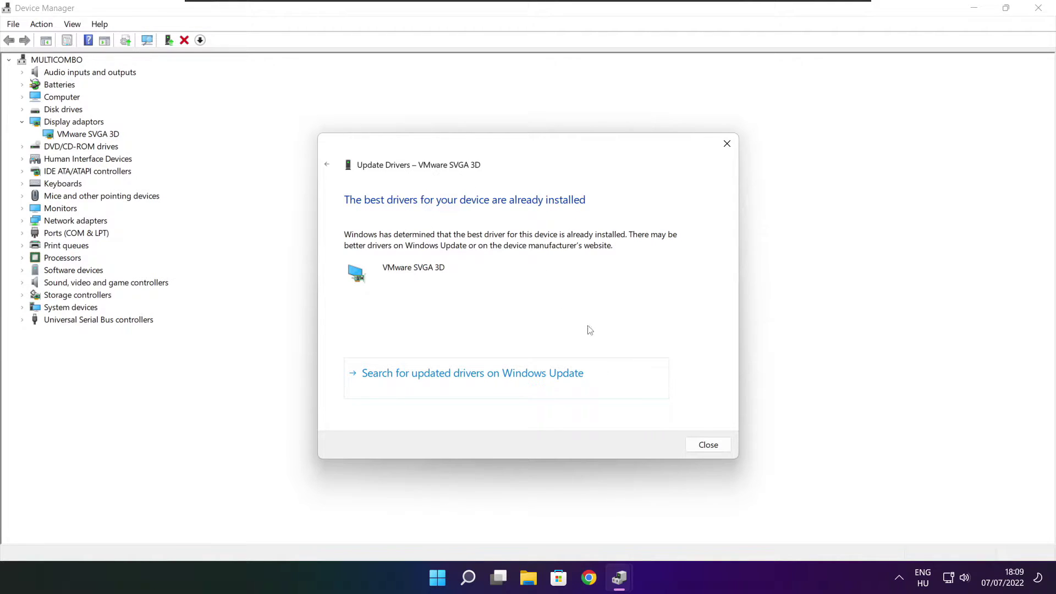
pyautogui.click(707, 445)
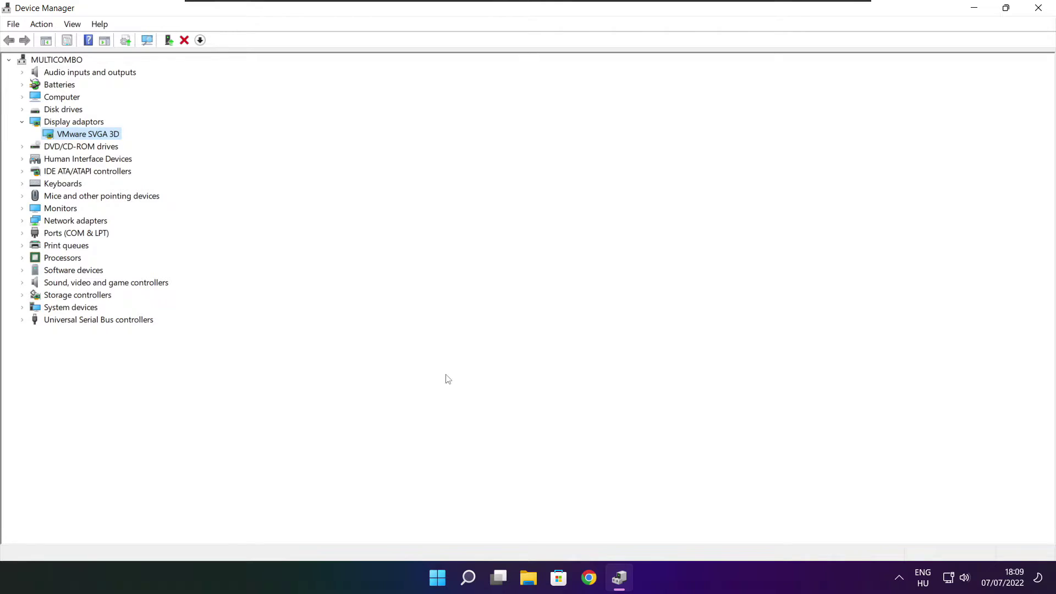
pyautogui.click(47, 284)
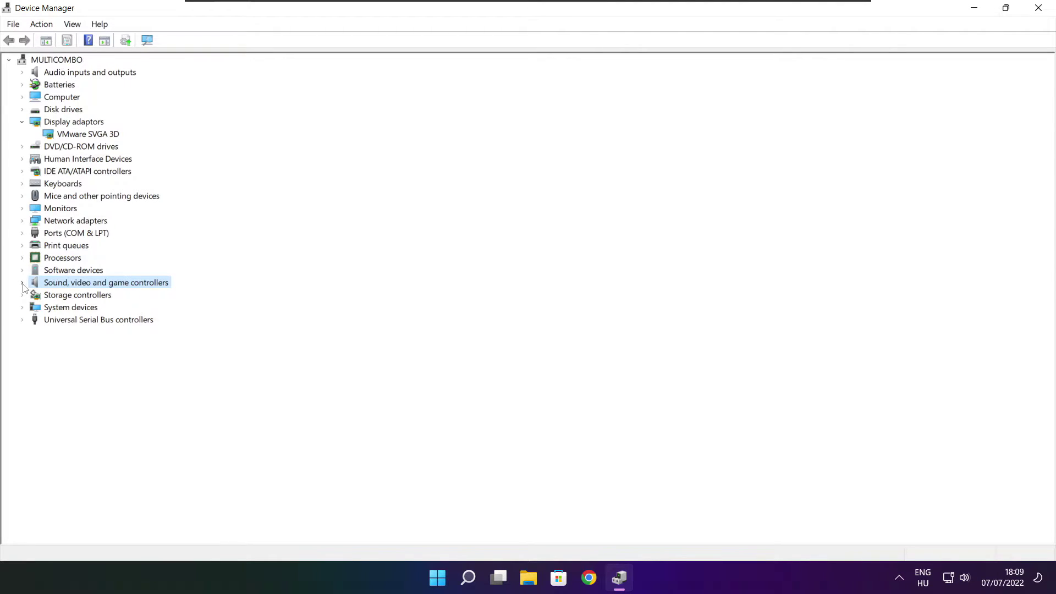
# - Run an automatic driver search for High Definition Audio Device, then close Device Manager
pyautogui.click(23, 283)
pyautogui.click(103, 296)
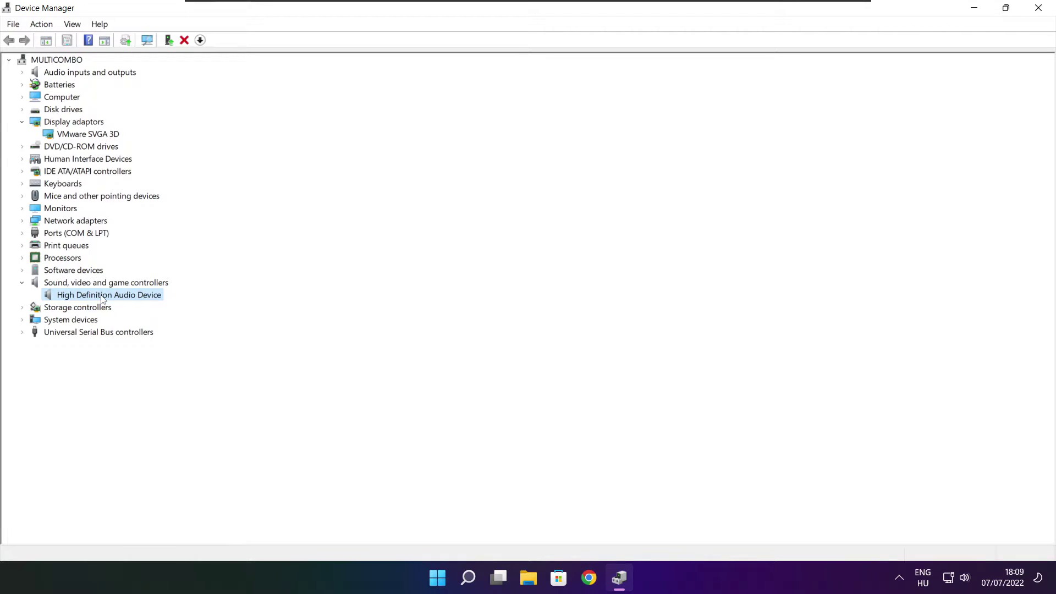
pyautogui.rightClick(102, 298)
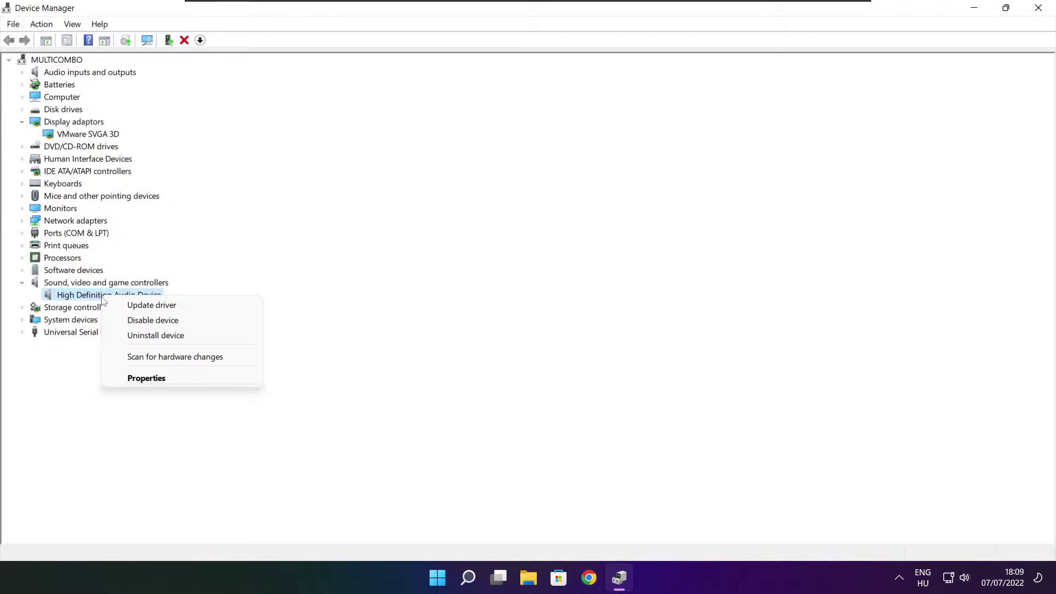
pyautogui.click(205, 310)
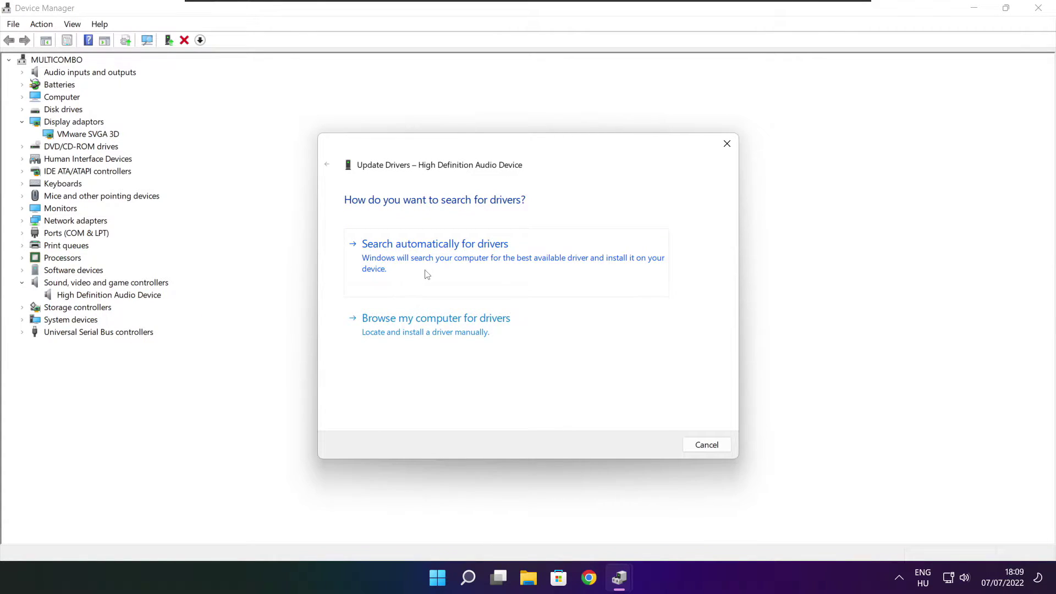
pyautogui.click(458, 260)
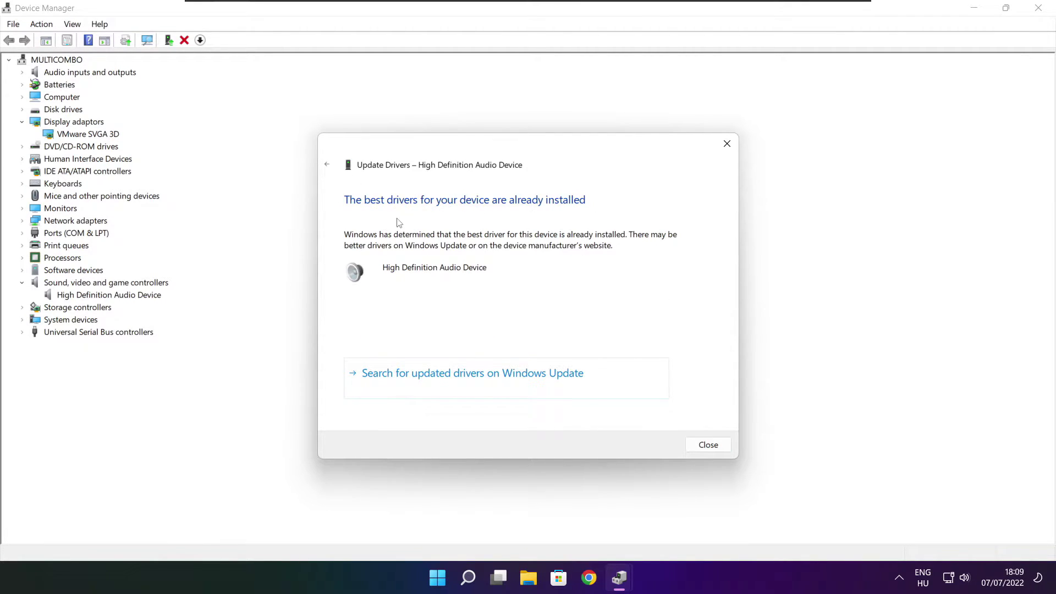
pyautogui.click(709, 446)
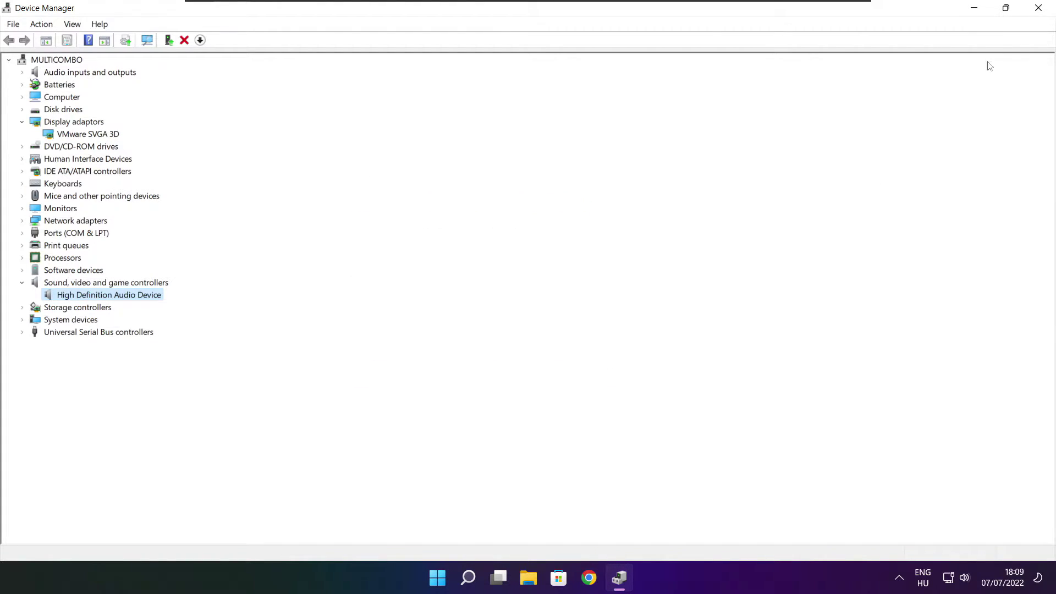
pyautogui.click(1041, 10)
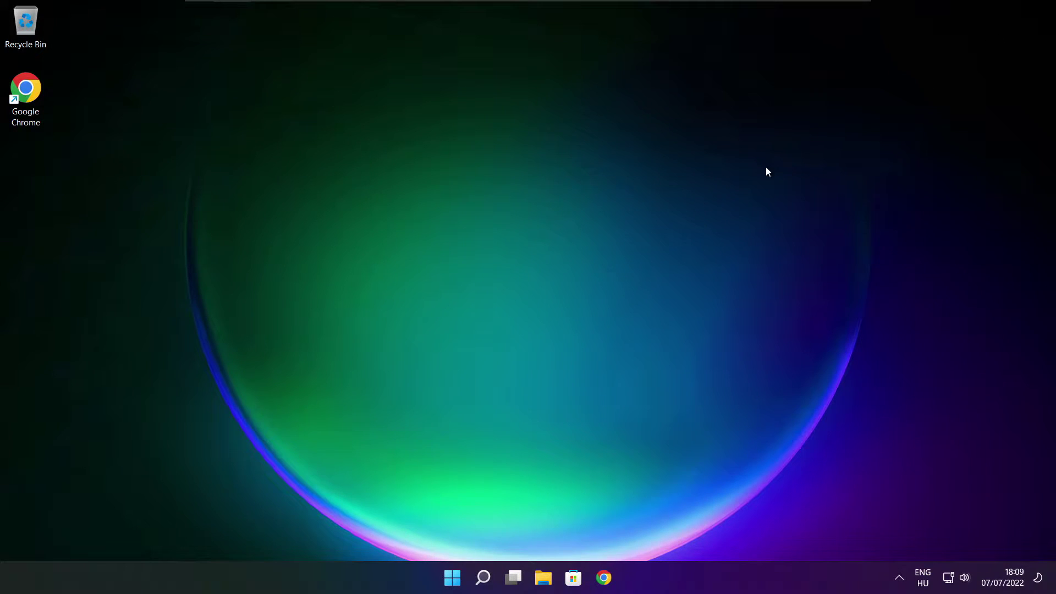
# - Search Windows for 'edit power plan'
pyautogui.click(486, 582)
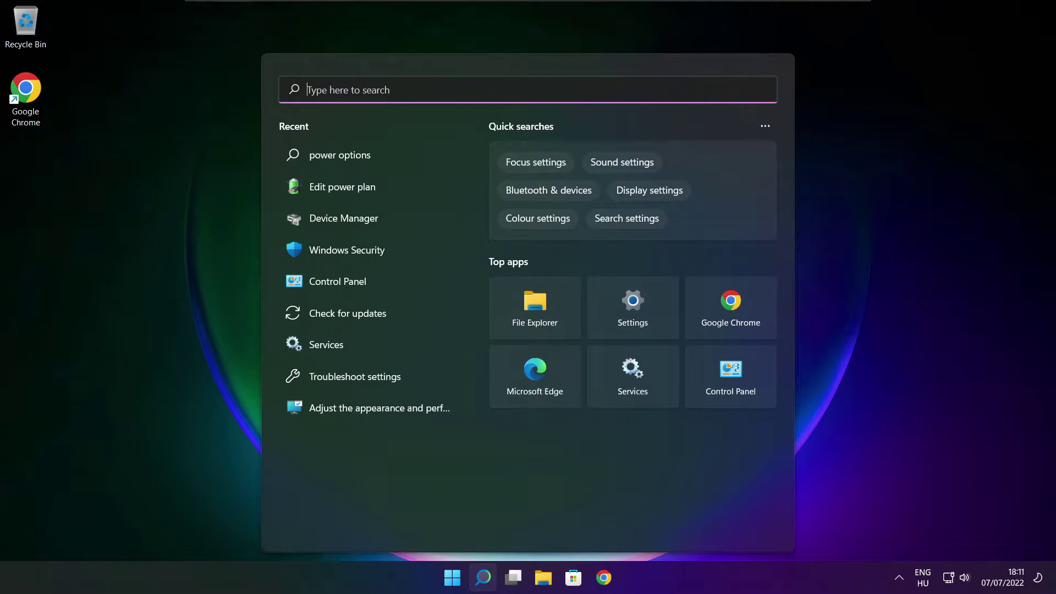
pyautogui.write('edit')
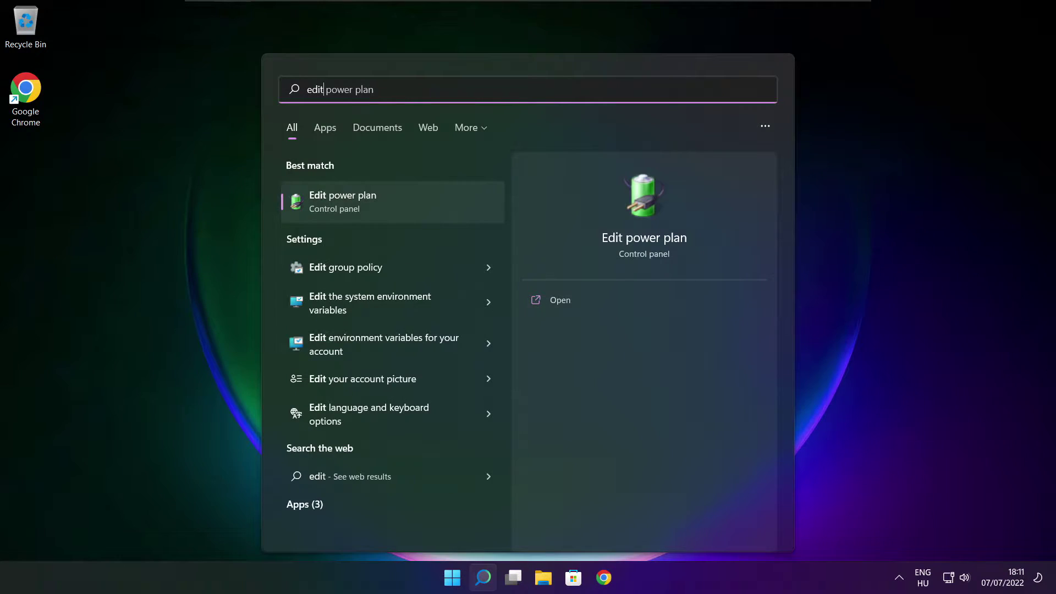
pyautogui.write(' power plan')
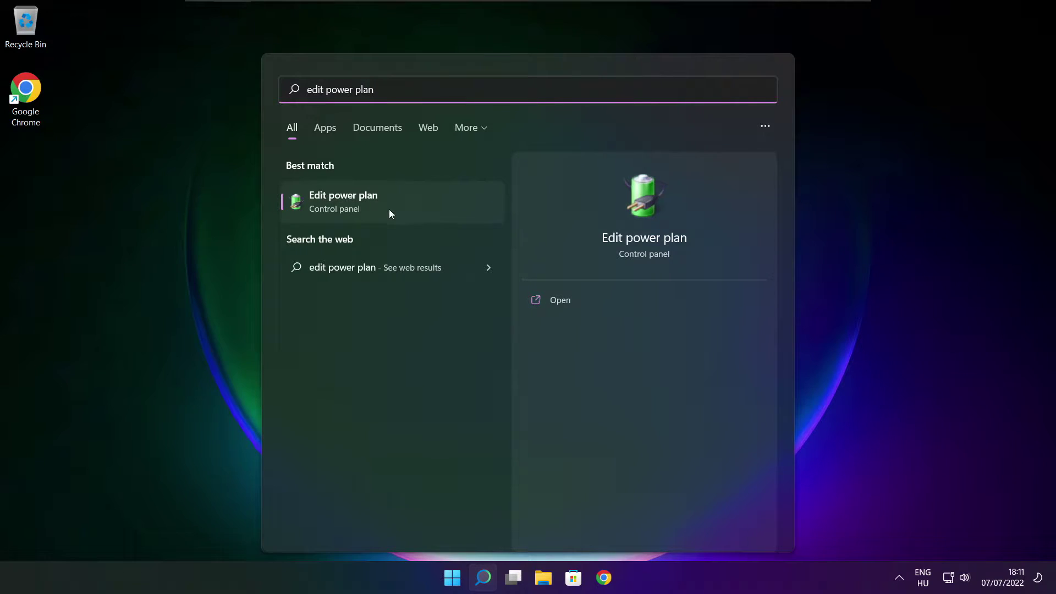
# - Make High performance the active power plan and close Power Options
pyautogui.click(417, 205)
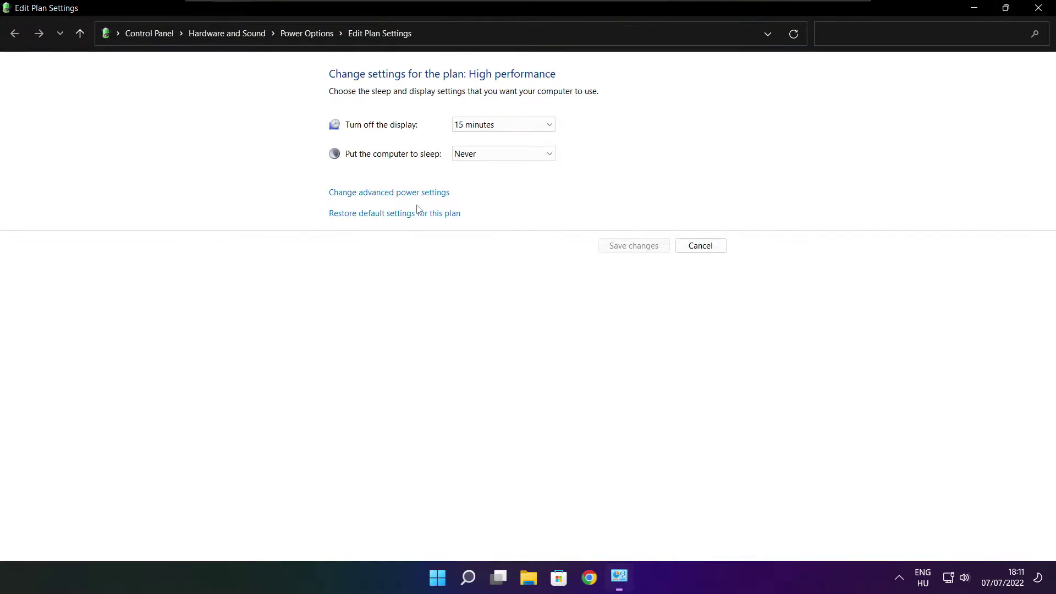
pyautogui.click(314, 40)
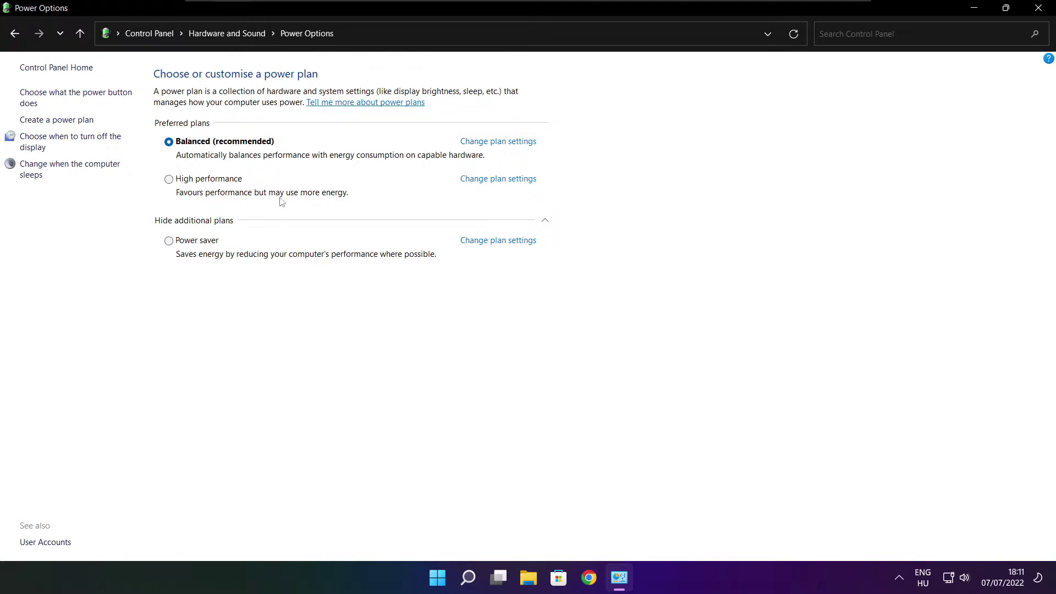
pyautogui.click(192, 185)
pyautogui.click(1041, 7)
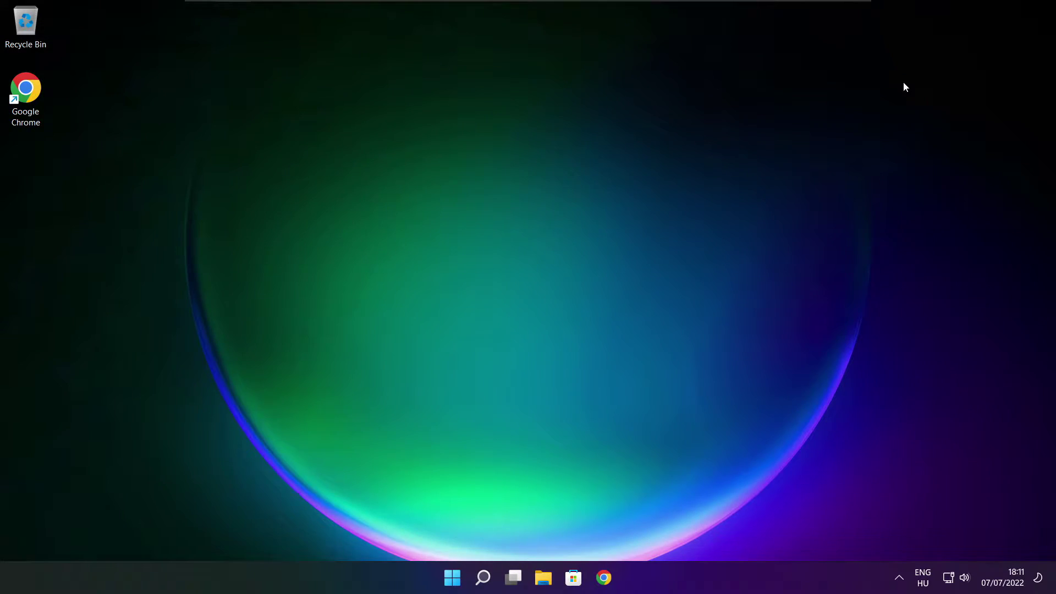
# - Search 'game mode' and open Gaming > Game Mode in Settings
pyautogui.click(486, 579)
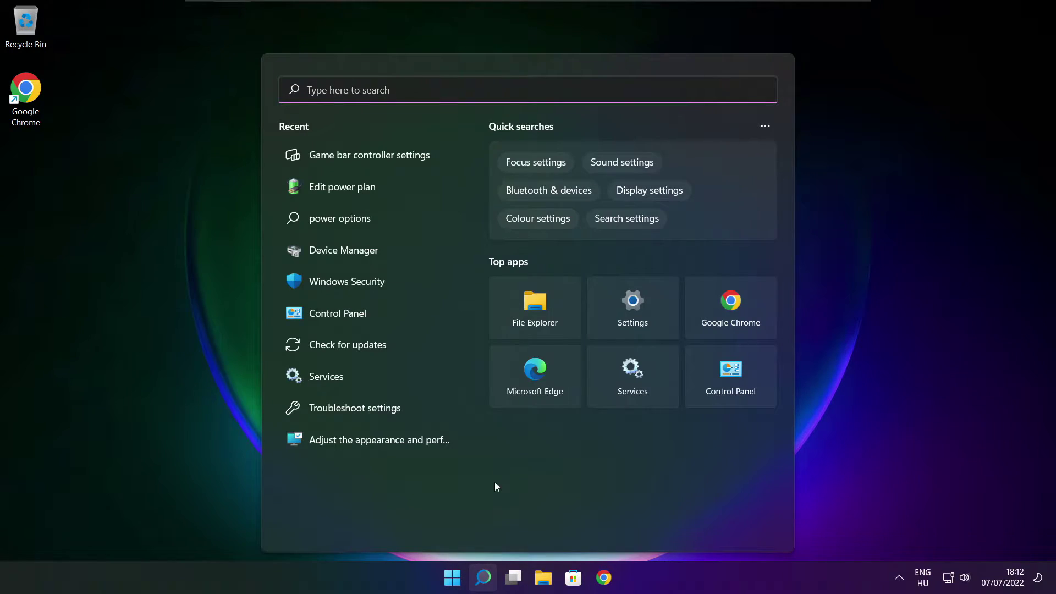
pyautogui.write('game mode')
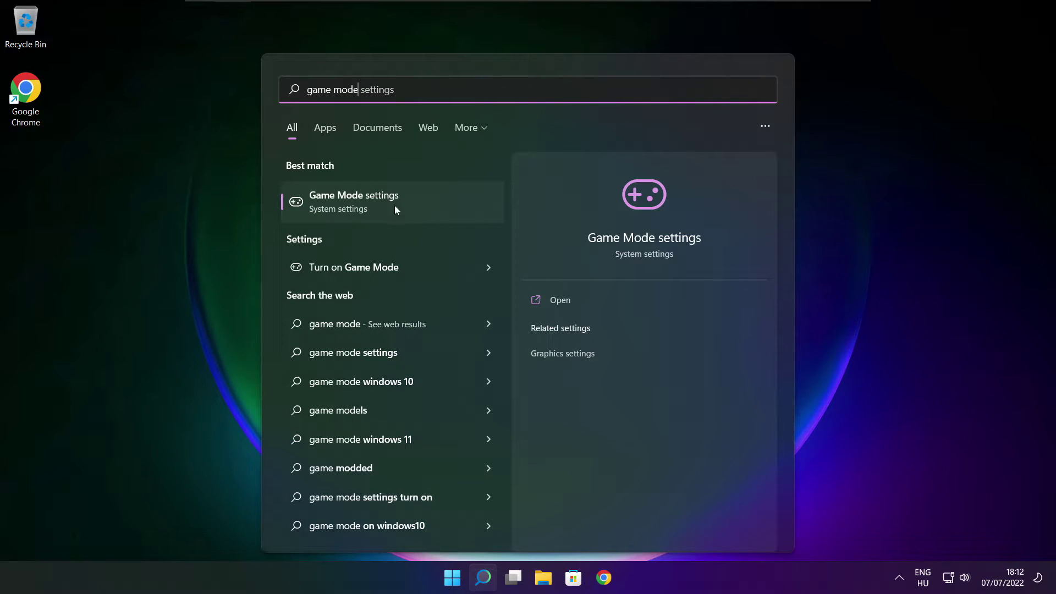
pyautogui.click(419, 204)
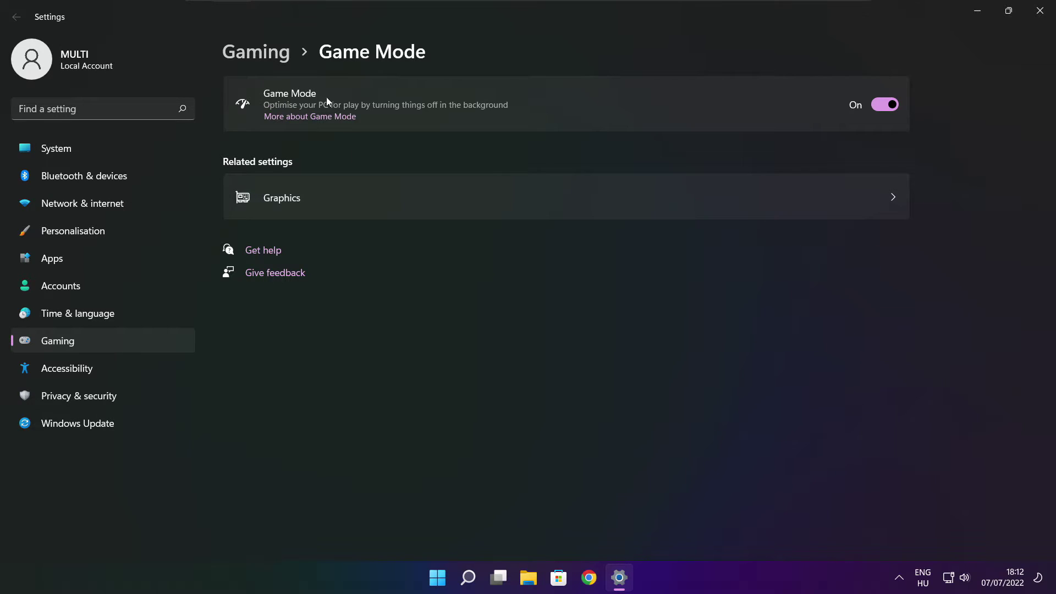
# - Leave Game Mode On, check the Xbox Game Bar controller button is Off, and close Settings
pyautogui.click(888, 104)
pyautogui.click(893, 105)
pyautogui.click(261, 59)
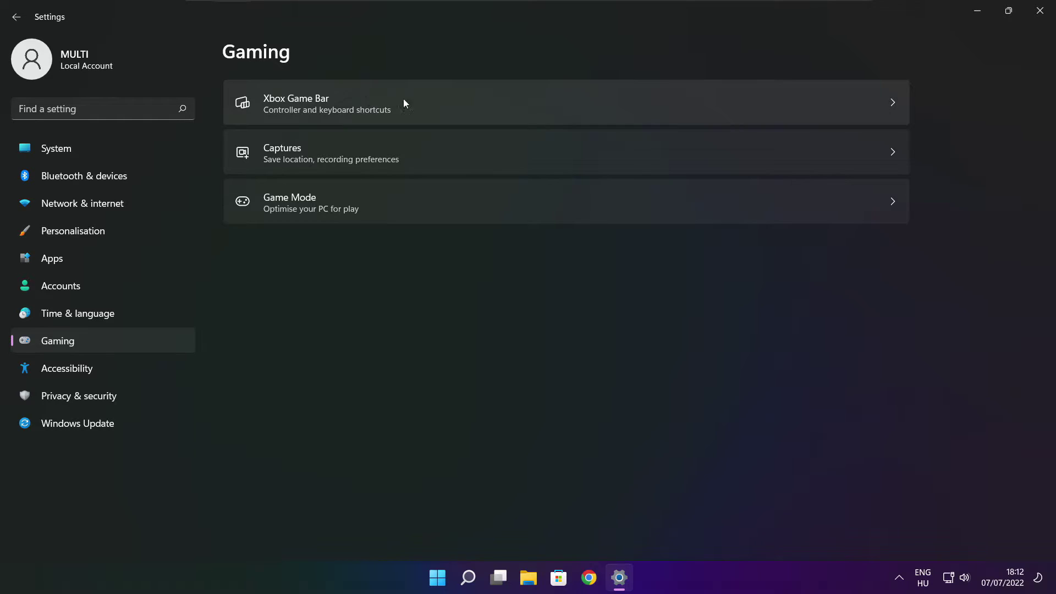
pyautogui.click(430, 112)
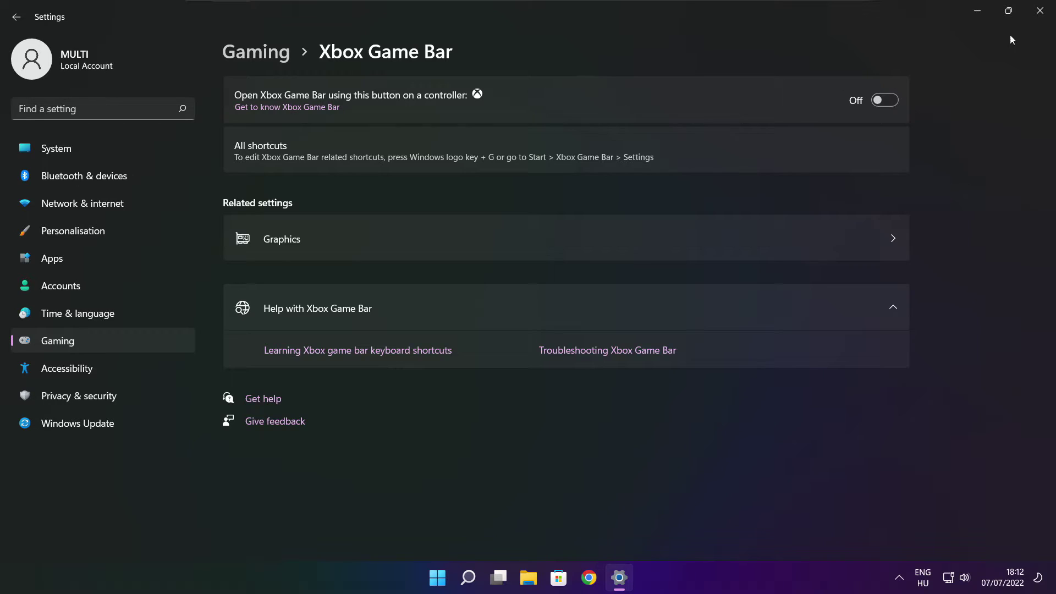
pyautogui.click(1040, 12)
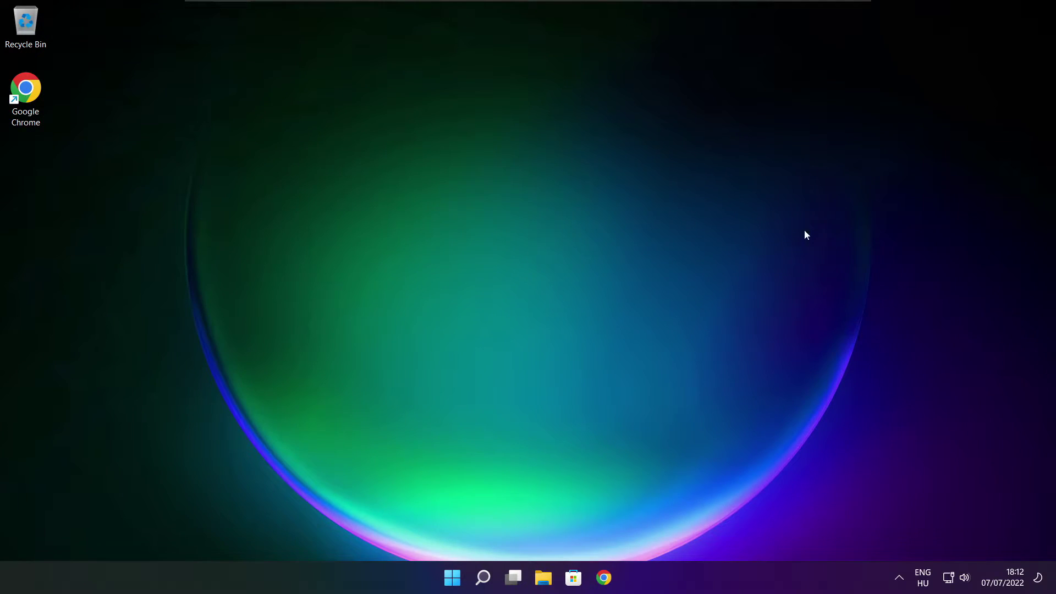
pyautogui.rightClick(454, 581)
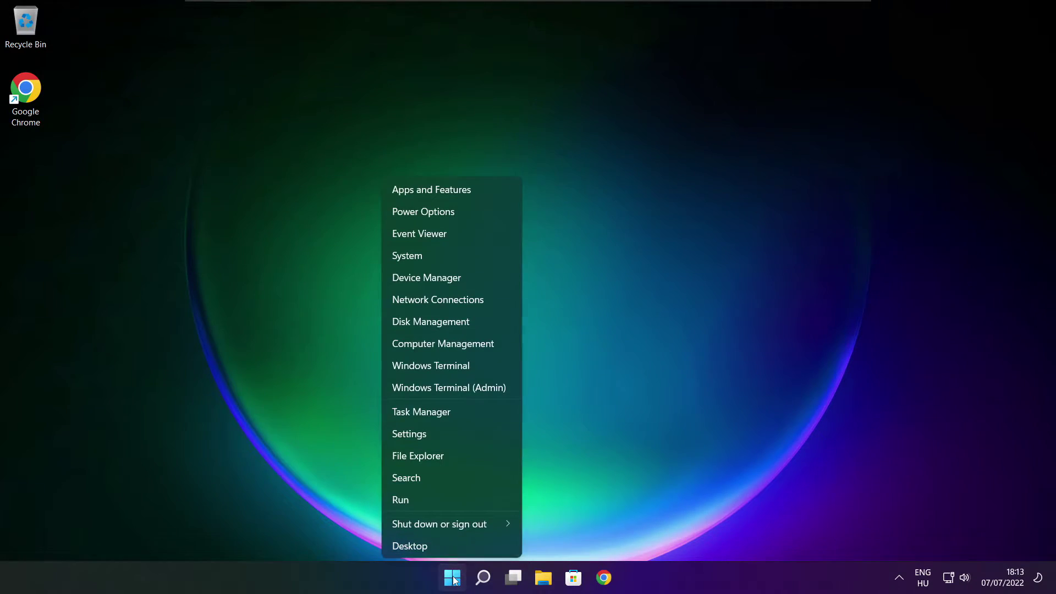
# - Open Task Manager's Startup tab and disable Cortana and Microsoft Edge
pyautogui.click(454, 413)
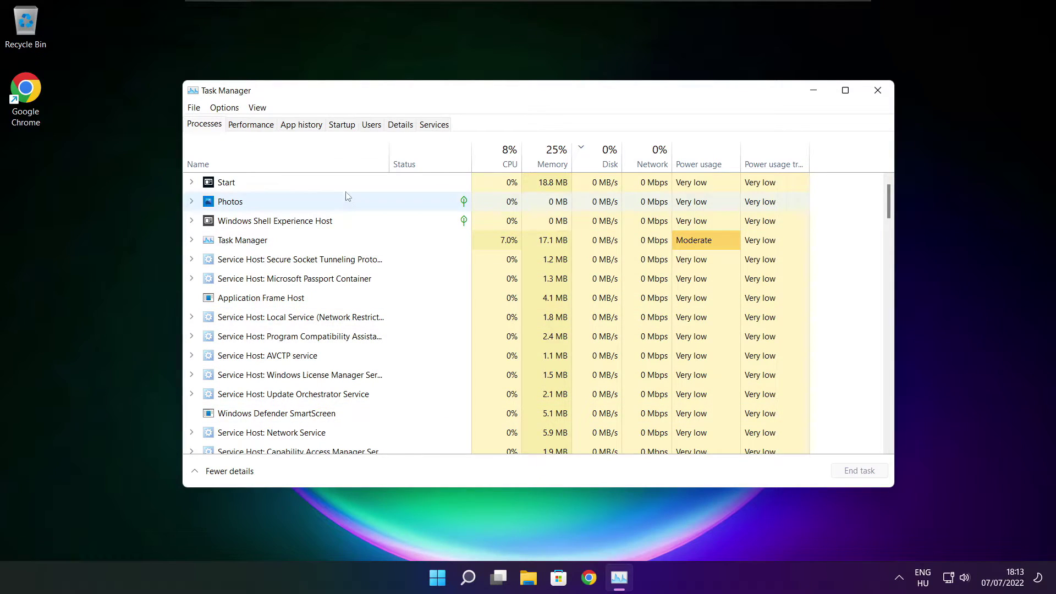
pyautogui.click(342, 125)
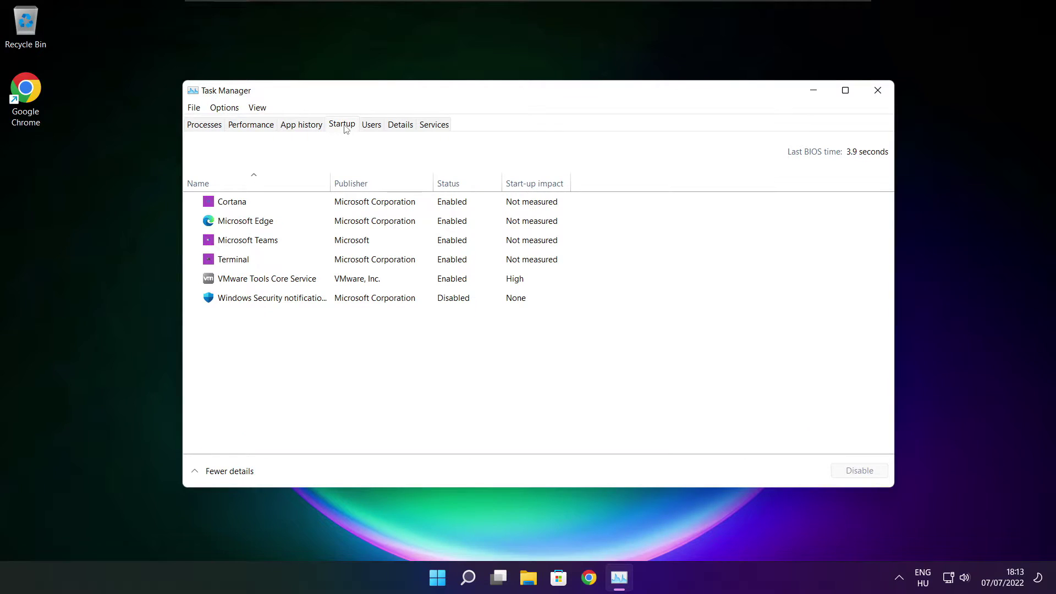
pyautogui.click(405, 208)
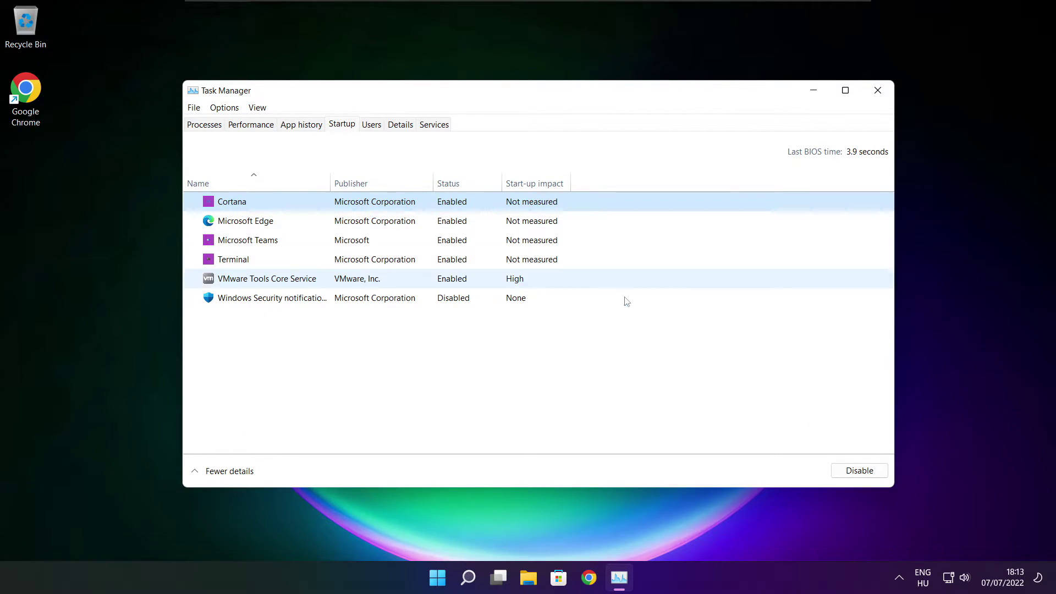
pyautogui.click(860, 477)
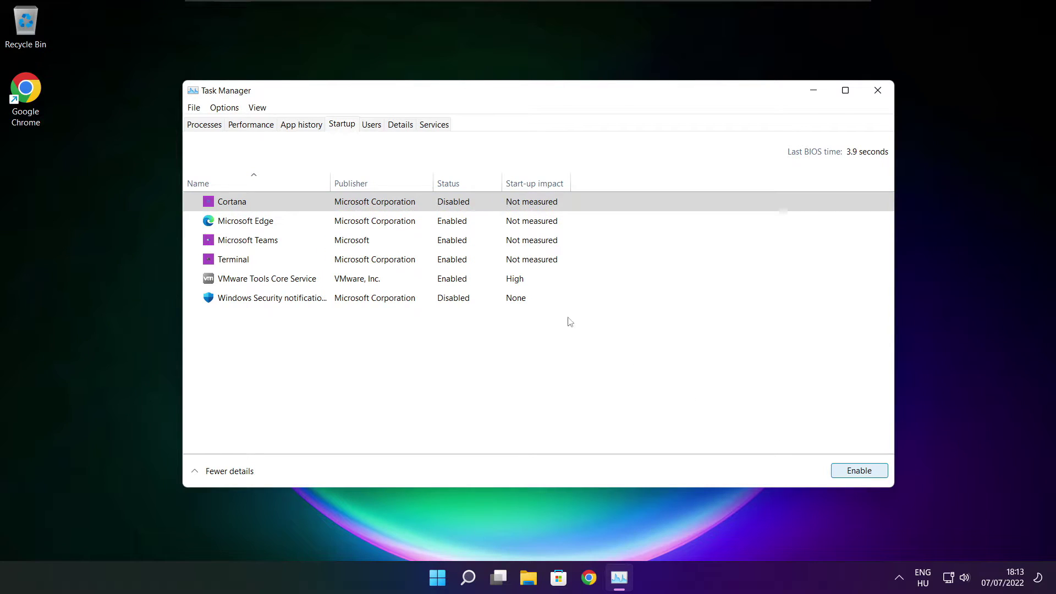
pyautogui.click(324, 225)
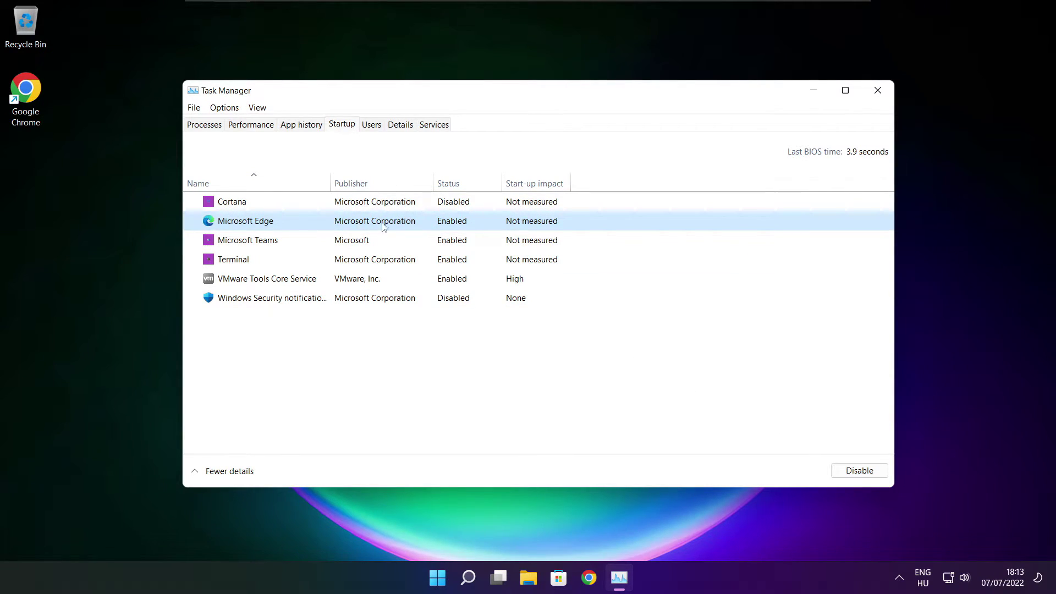
pyautogui.click(855, 470)
# - Disable Microsoft Teams and Terminal at startup, then close Task Manager
pyautogui.click(431, 246)
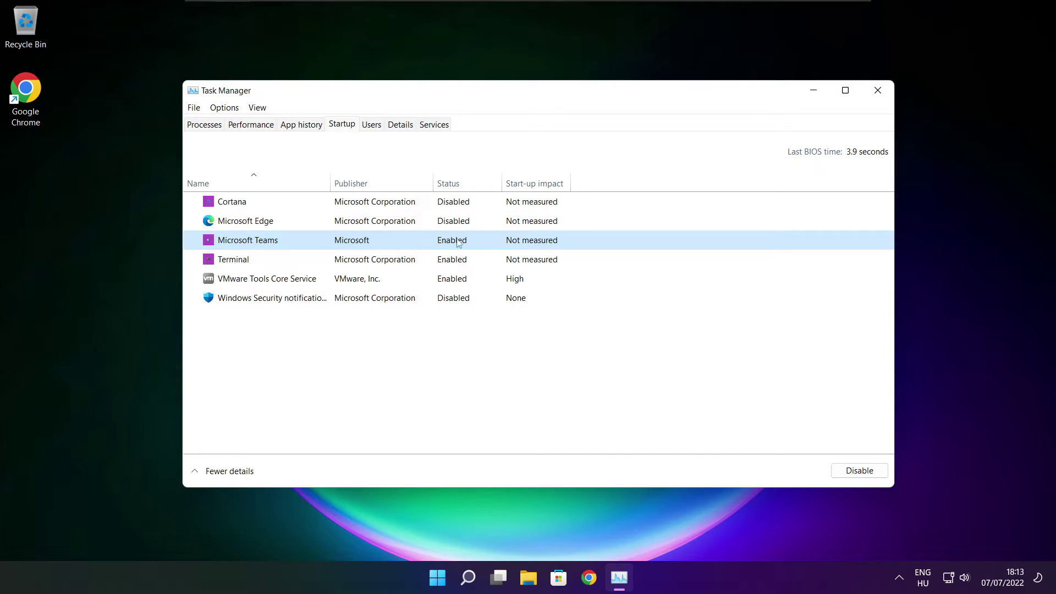
pyautogui.click(871, 472)
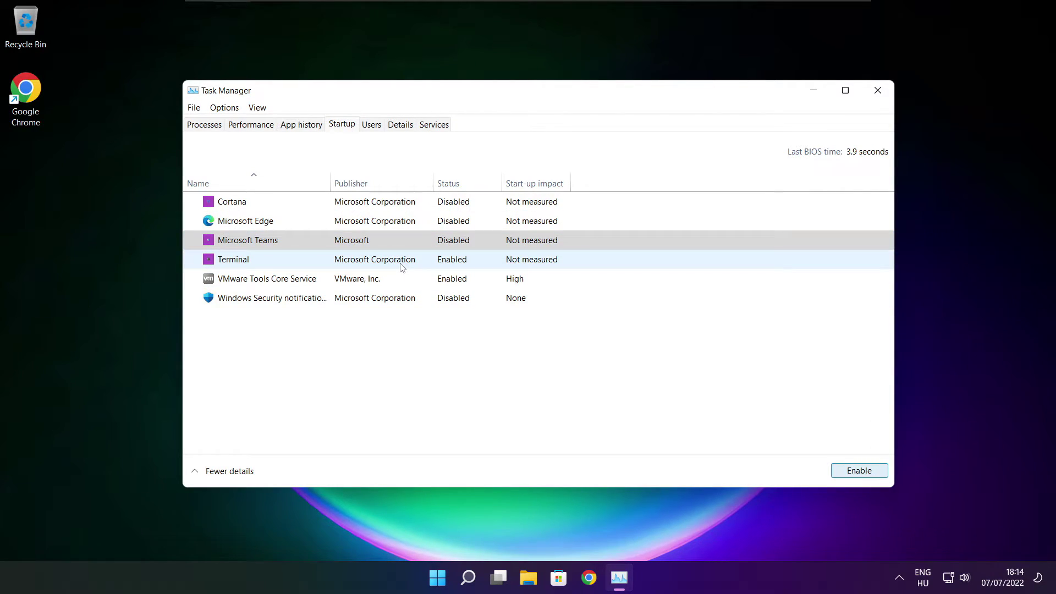
pyautogui.click(401, 263)
pyautogui.click(873, 476)
pyautogui.click(451, 266)
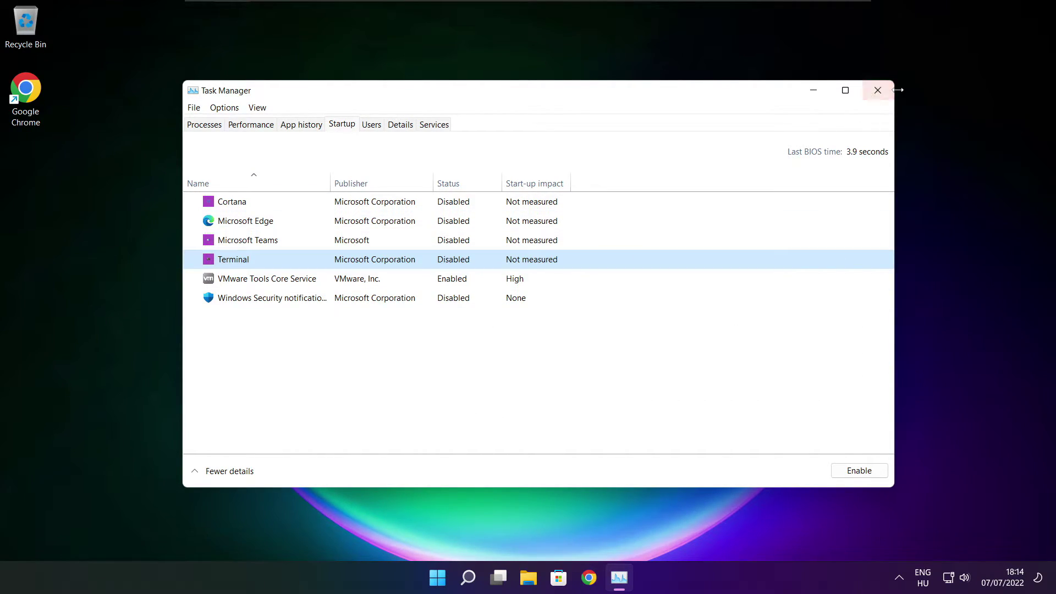
pyautogui.click(878, 90)
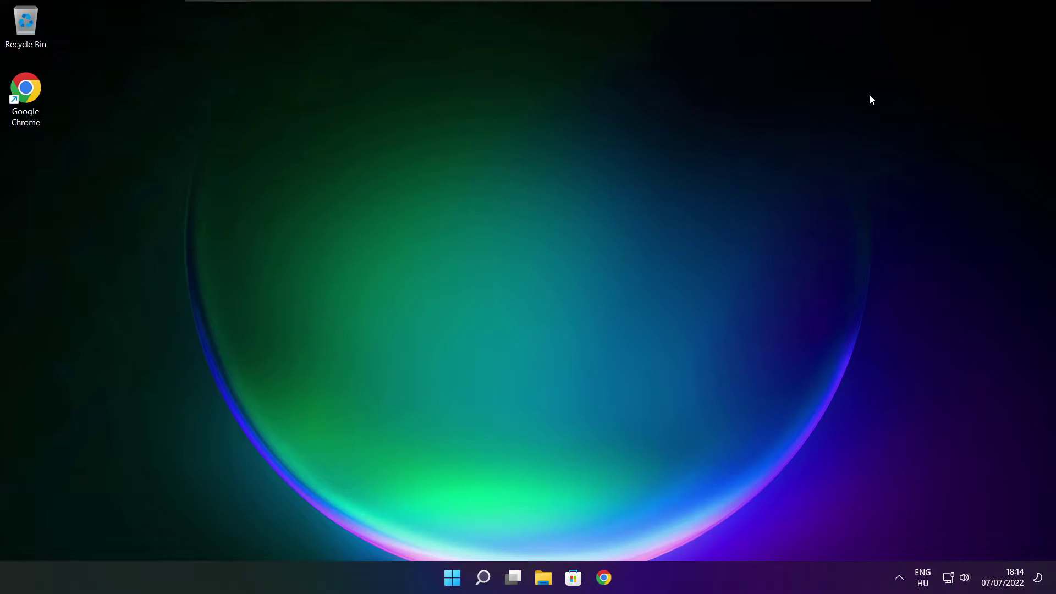
# - Open Defragment and Optimise Drives via a search for 'optimise', then analyse and optimise drive C:
pyautogui.click(484, 585)
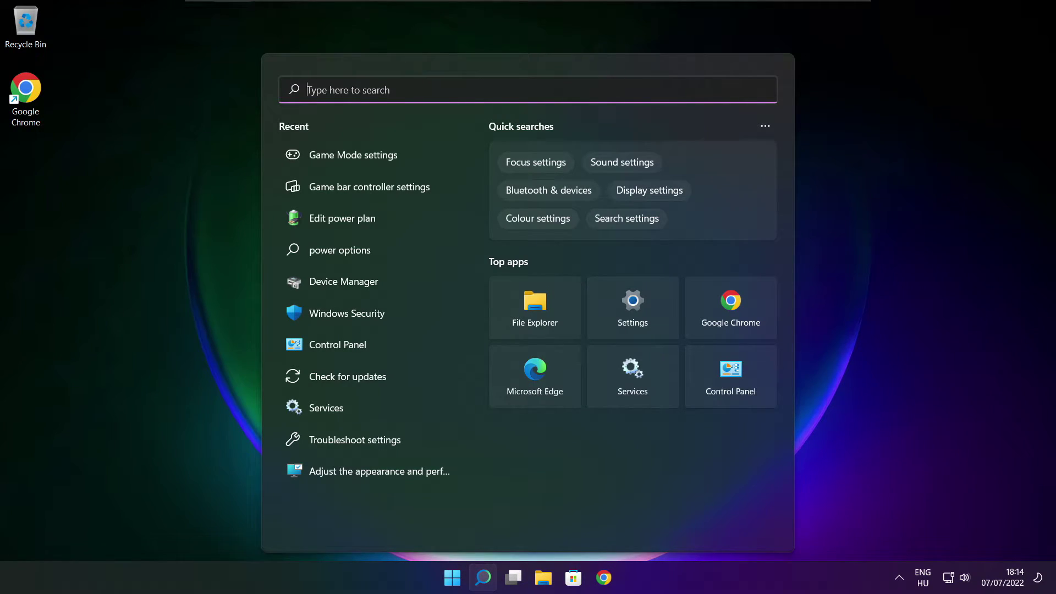
pyautogui.write('optimi')
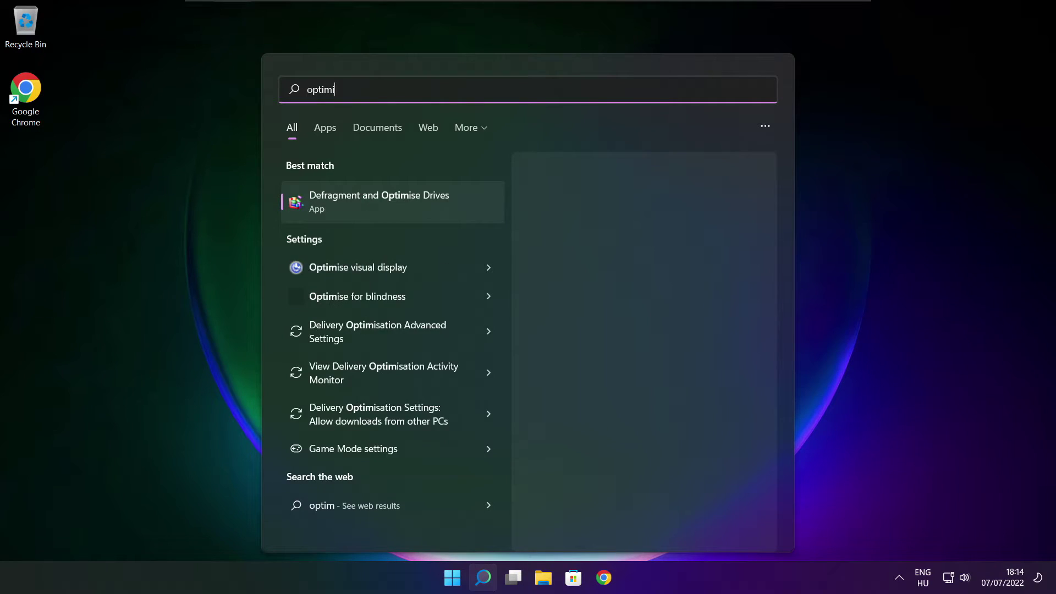
pyautogui.write('se')
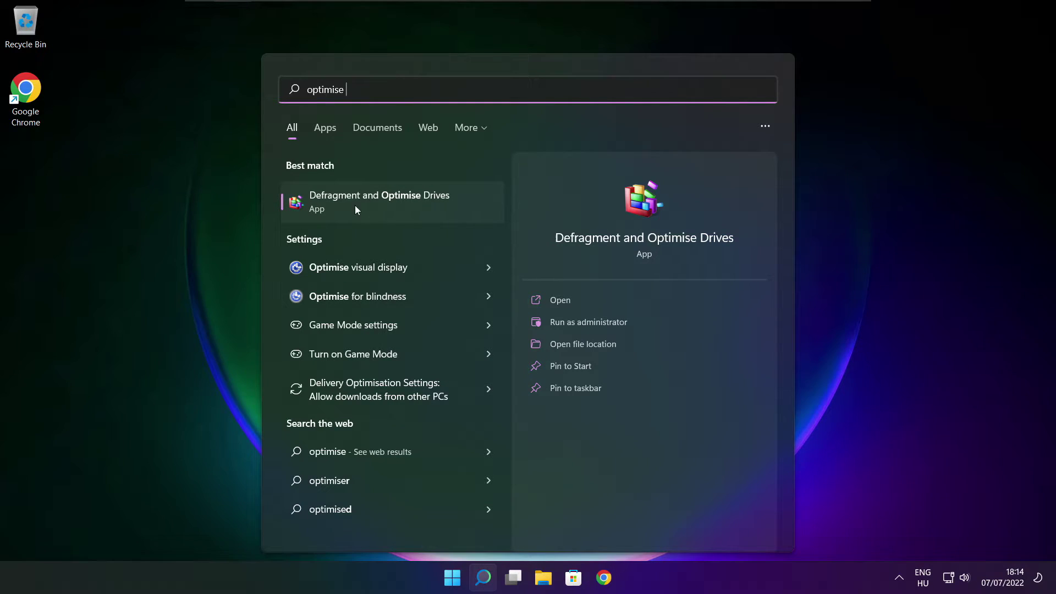
pyautogui.click(404, 201)
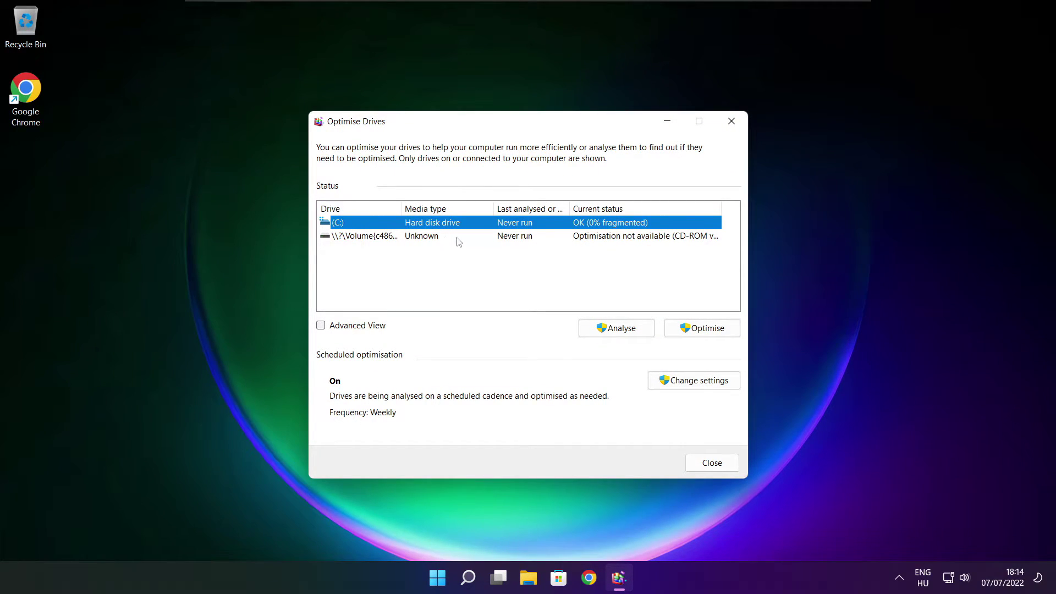
pyautogui.click(610, 328)
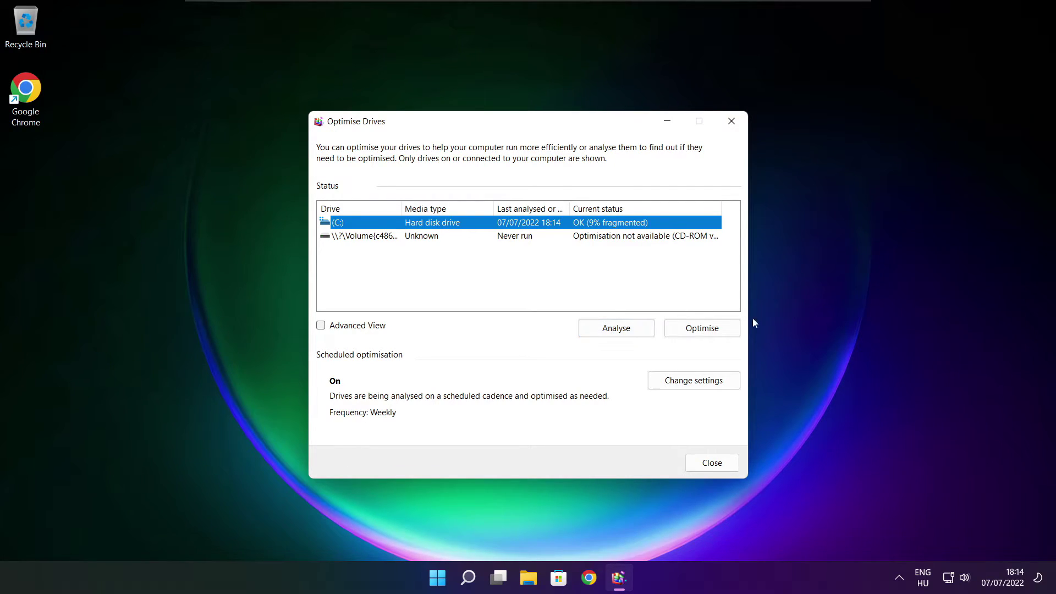
pyautogui.click(707, 333)
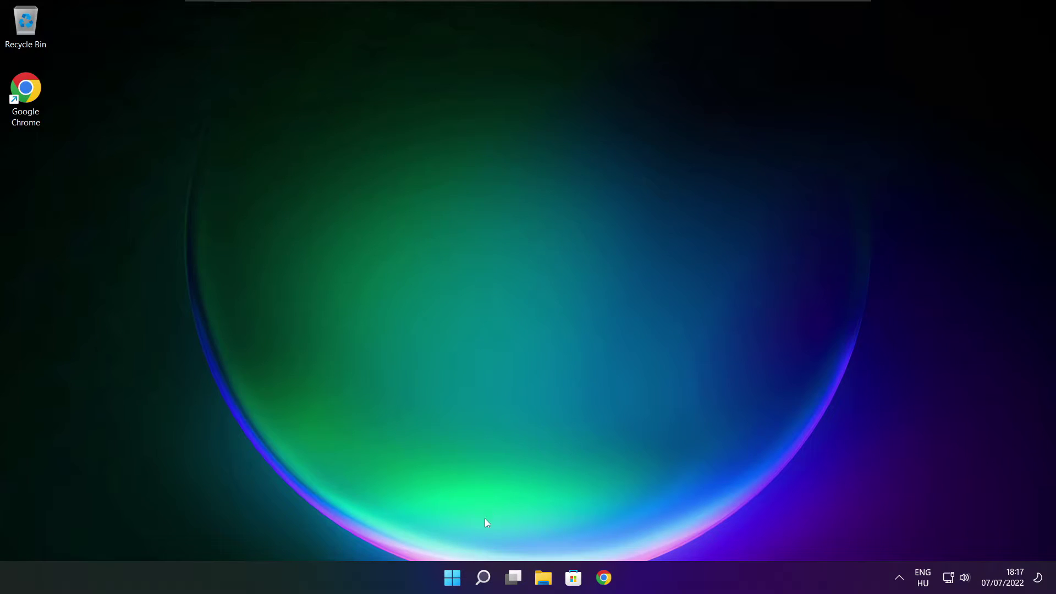
# - Open Check for updates via a search for 'updates', run an update check, then close Settings
pyautogui.click(483, 578)
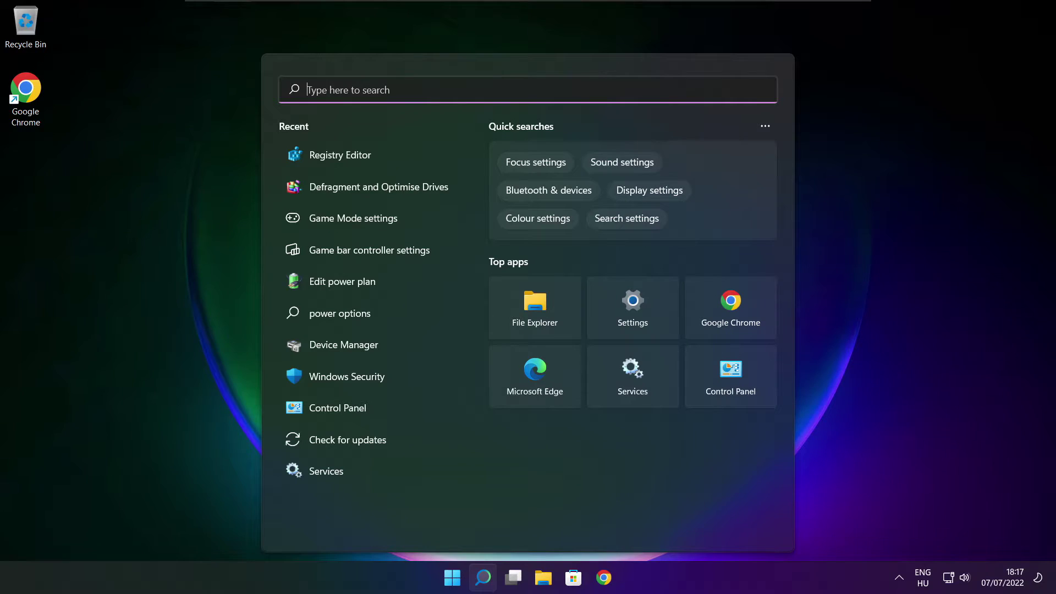
pyautogui.write('updates')
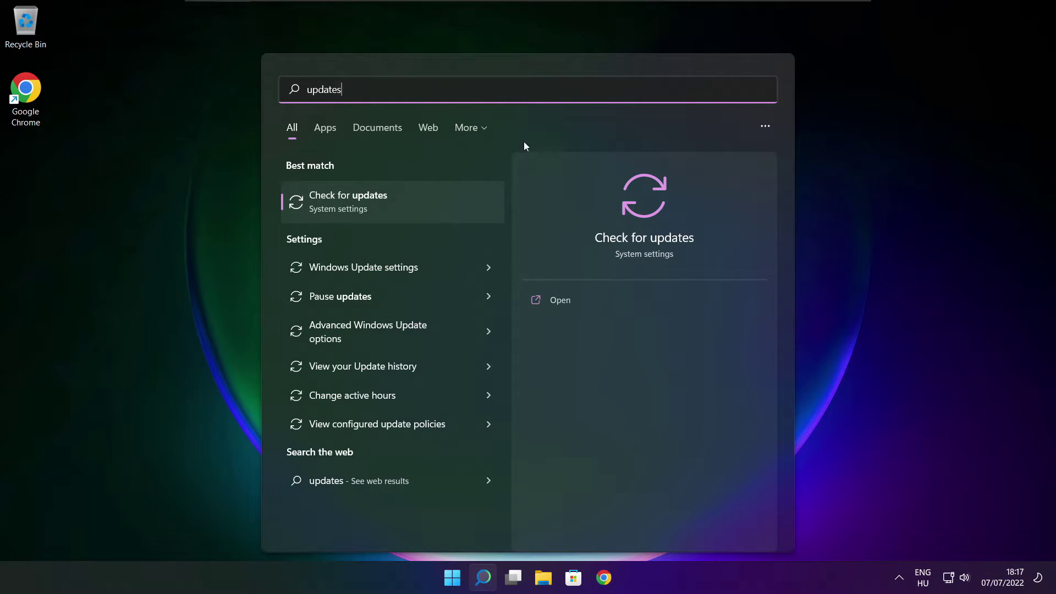
pyautogui.click(384, 208)
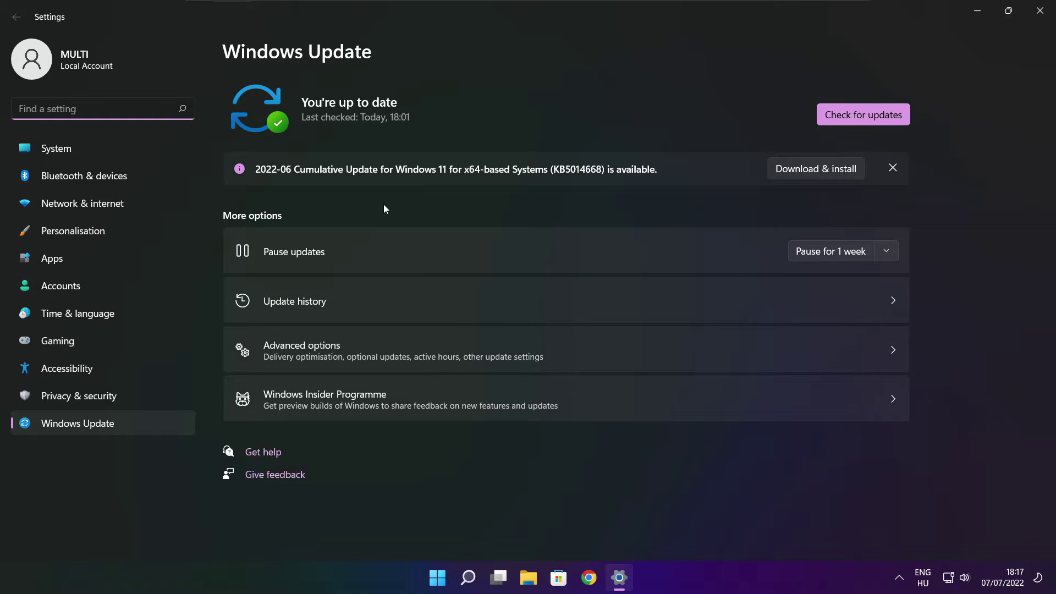
pyautogui.click(864, 116)
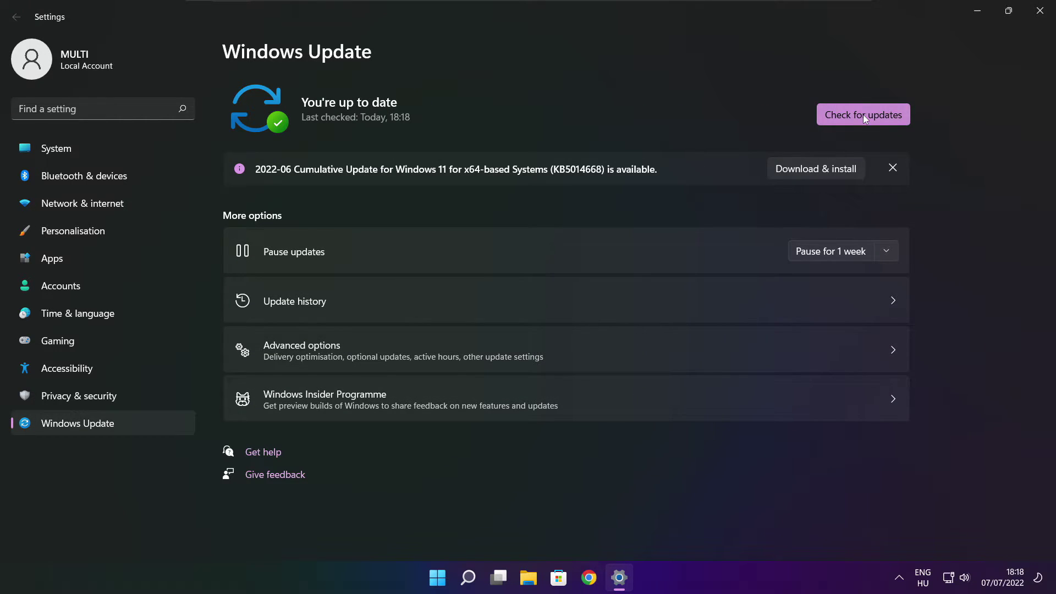
pyautogui.click(1040, 12)
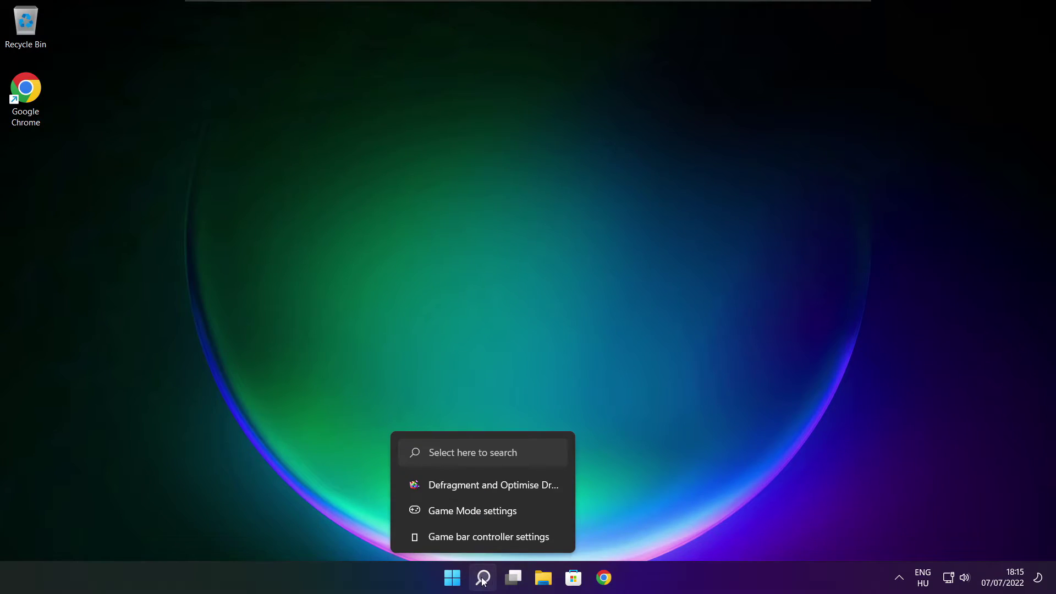
# - Launch Registry Editor from Windows search with 'regedit'
pyautogui.click(483, 579)
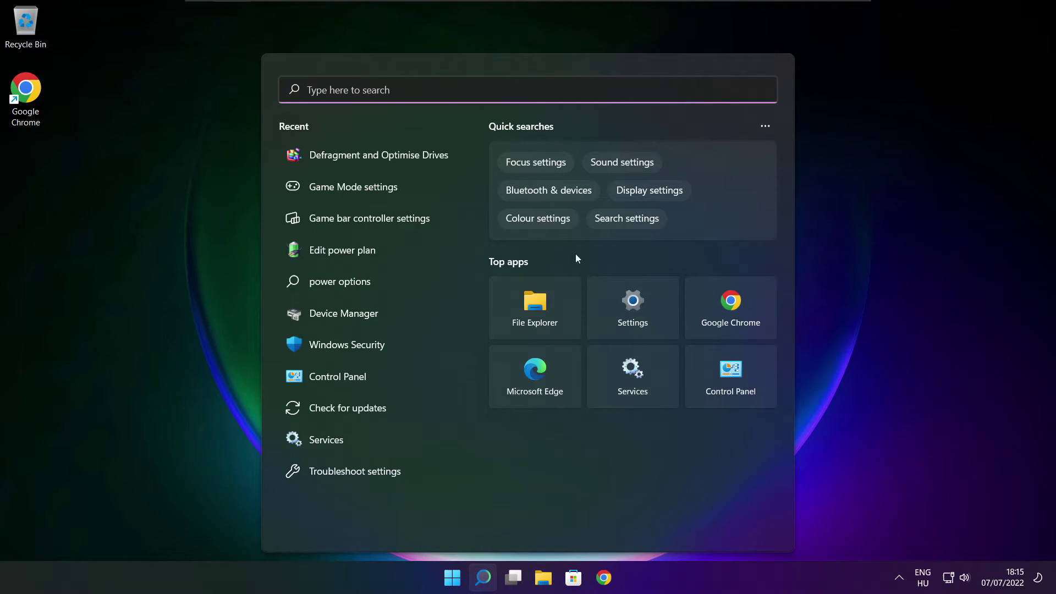
pyautogui.write('regedit')
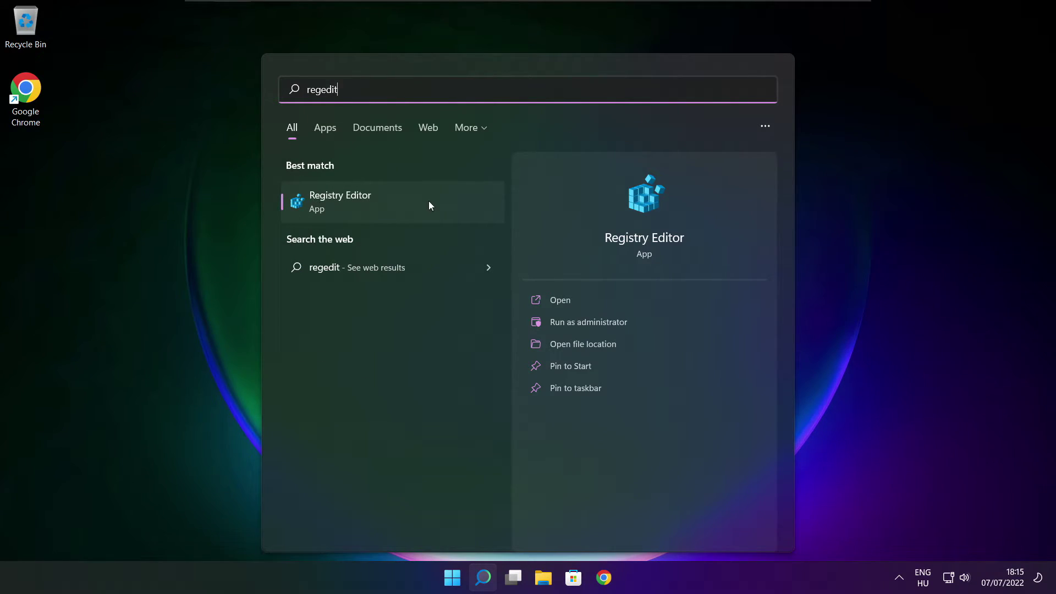
pyautogui.click(402, 199)
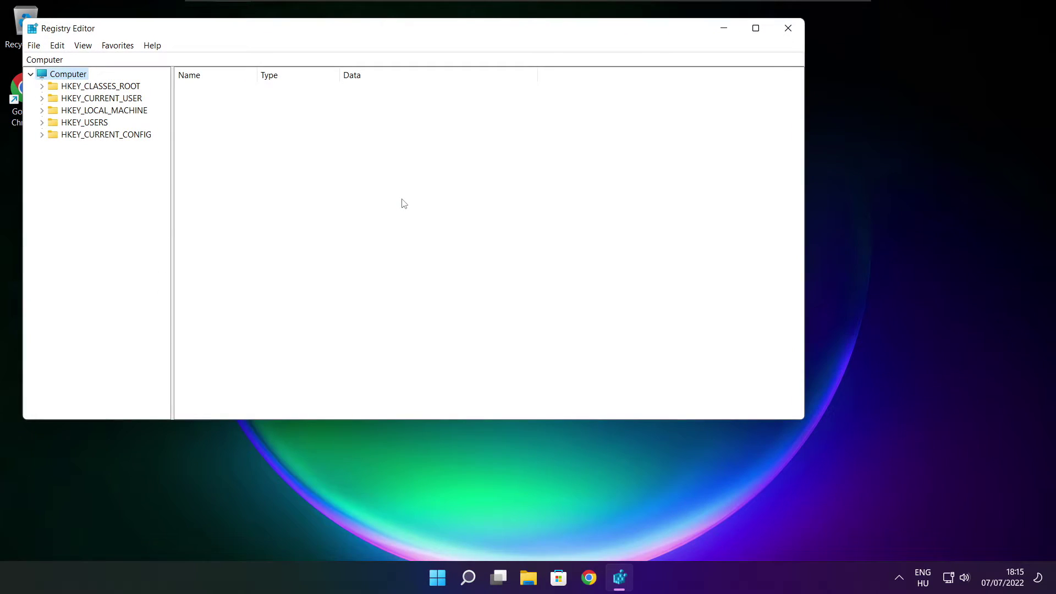
pyautogui.moveTo(316, 28); pyautogui.dragTo(432, 112)
# - Navigate to HKEY_CURRENT_USER\System\GameConfigStore and show its values
pyautogui.click(196, 179)
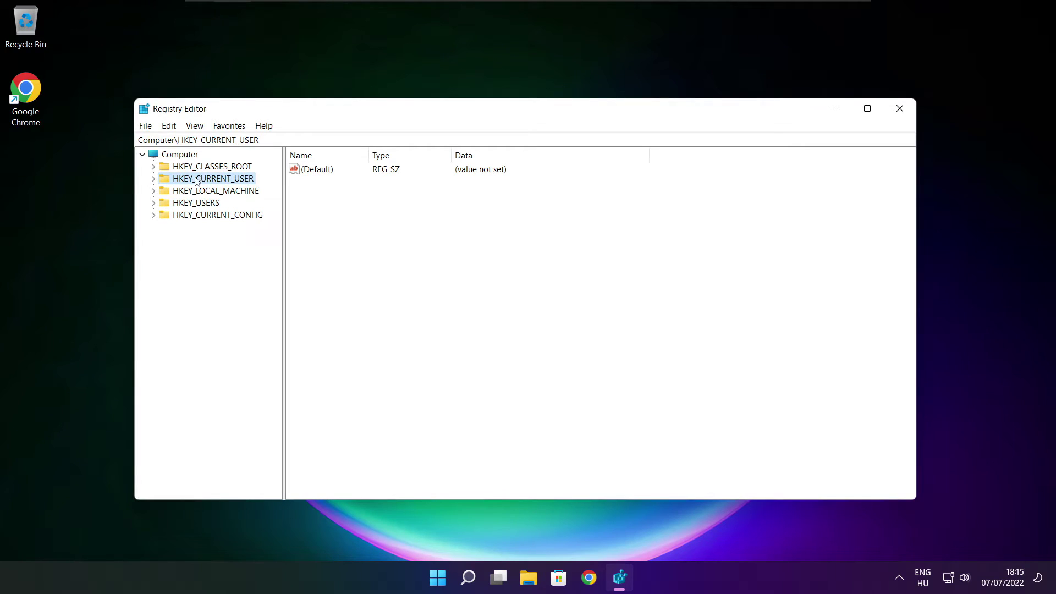
pyautogui.click(154, 179)
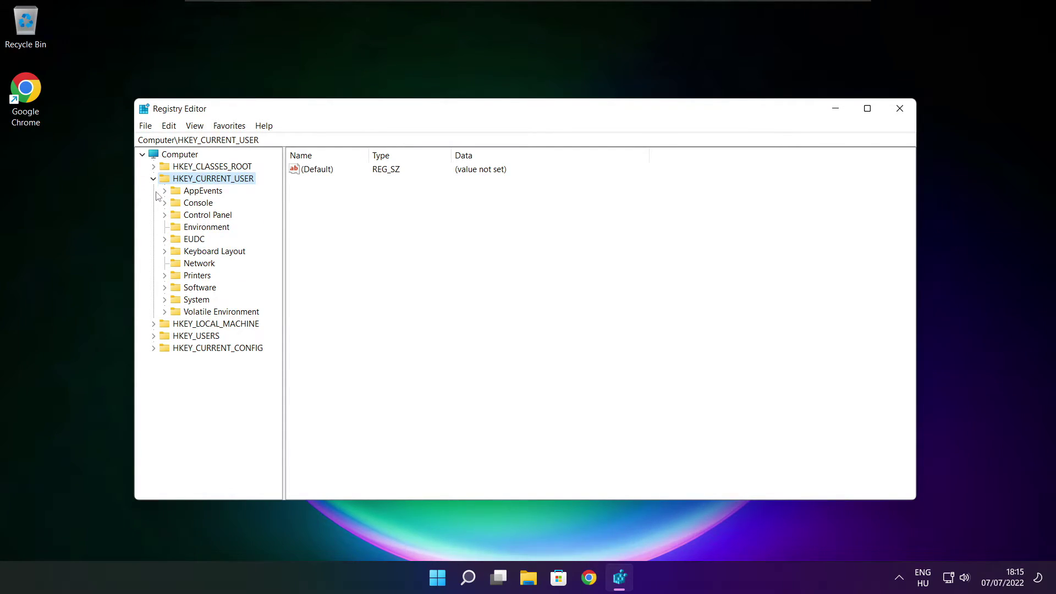
pyautogui.click(171, 302)
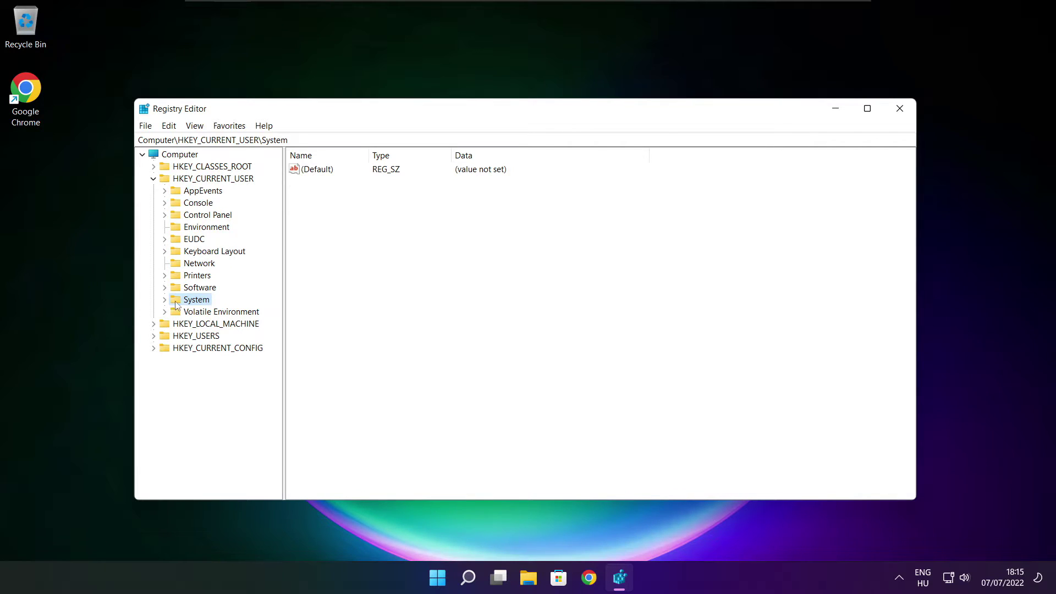
pyautogui.click(165, 300)
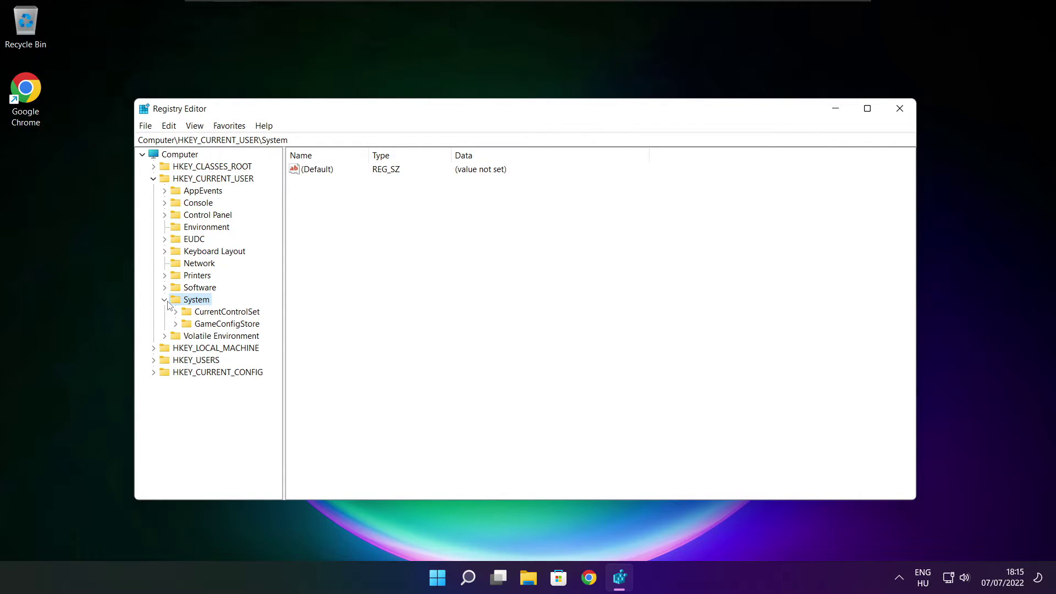
pyautogui.click(187, 326)
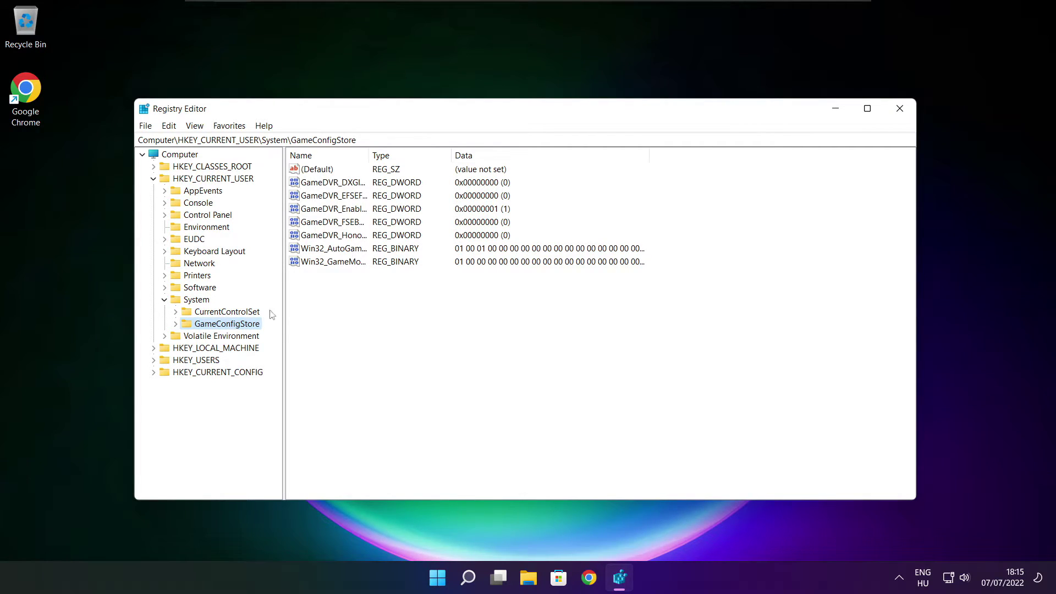
pyautogui.moveTo(369, 155); pyautogui.dragTo(462, 154)
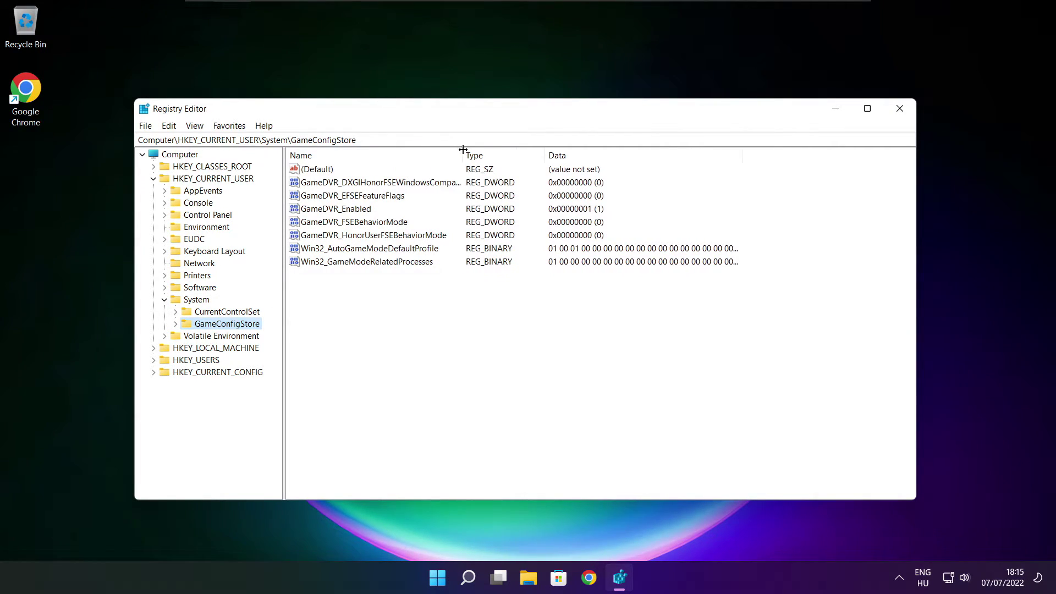
# - Change GameDVR_Enabled's value data from 1 to 0
pyautogui.click(351, 212)
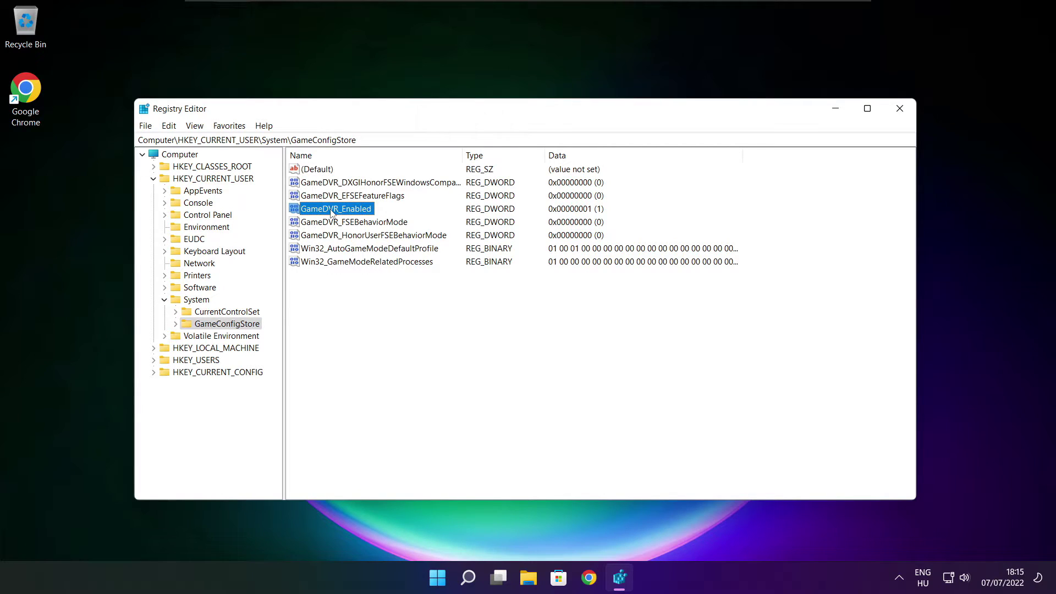
pyautogui.doubleClick(333, 213)
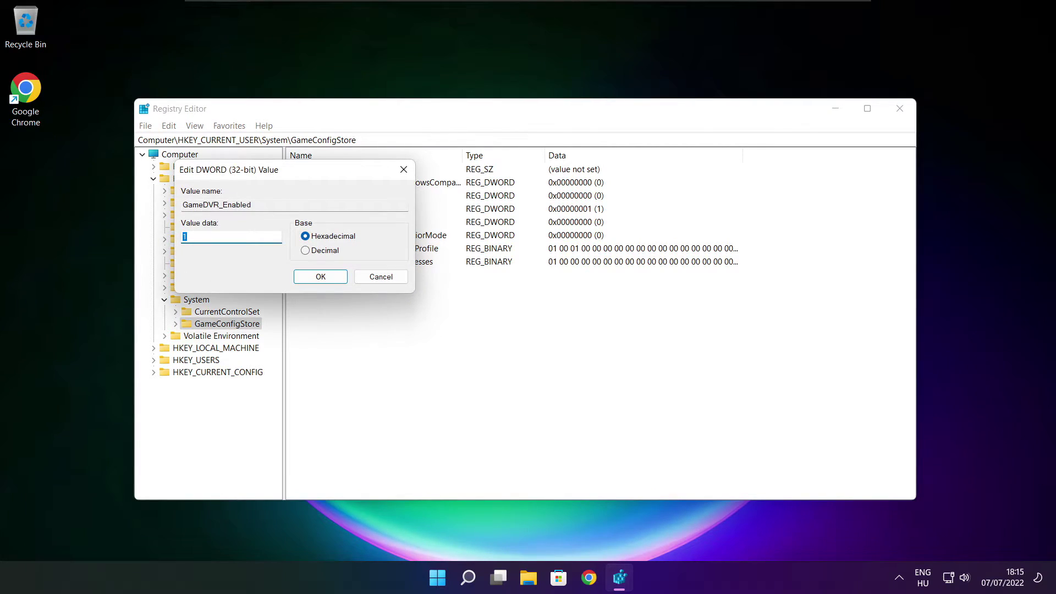
pyautogui.moveTo(279, 177); pyautogui.dragTo(553, 215)
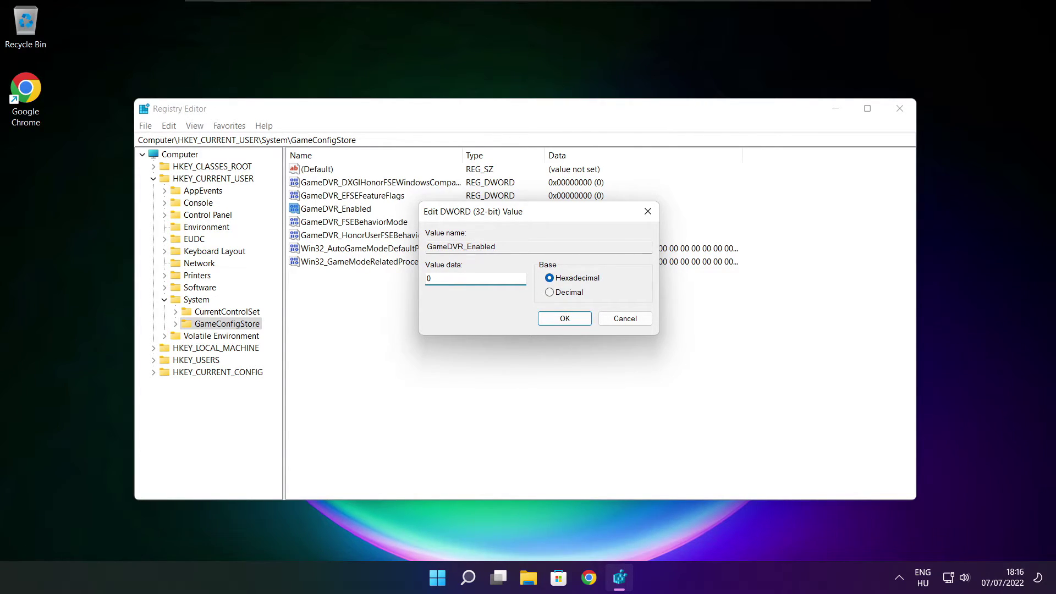
pyautogui.click(564, 320)
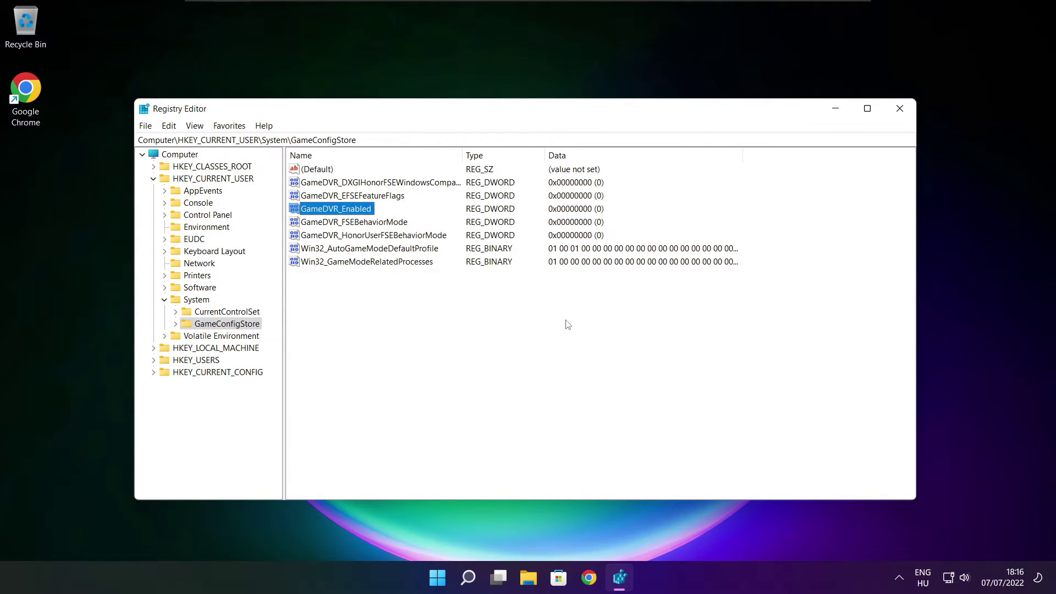
# - Collapse HKEY_CURRENT_USER and expand HKEY_LOCAL_MACHINE\SOFTWARE\Microsoft
pyautogui.click(153, 179)
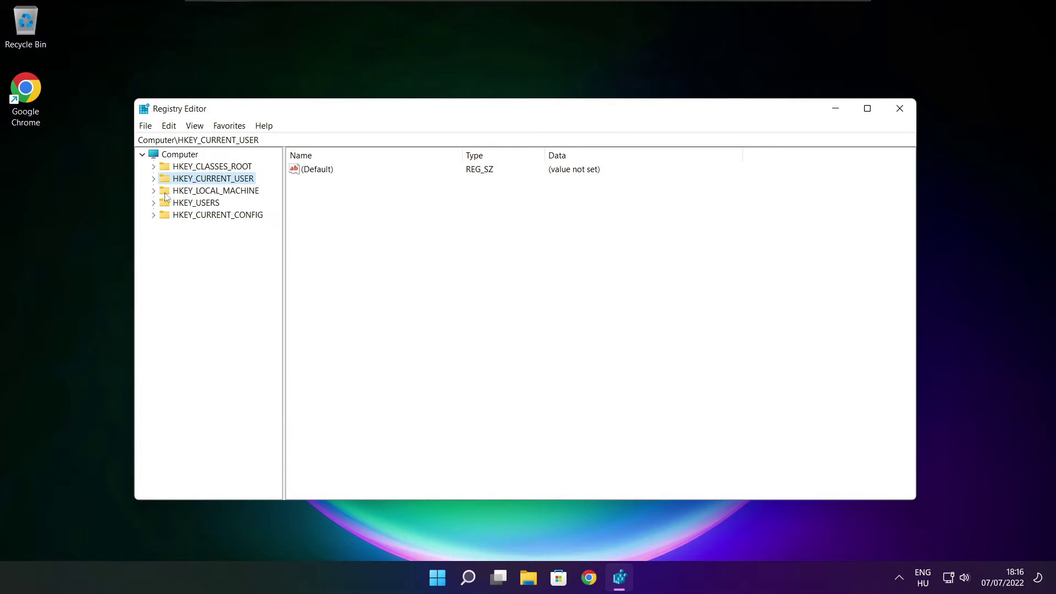
pyautogui.click(165, 192)
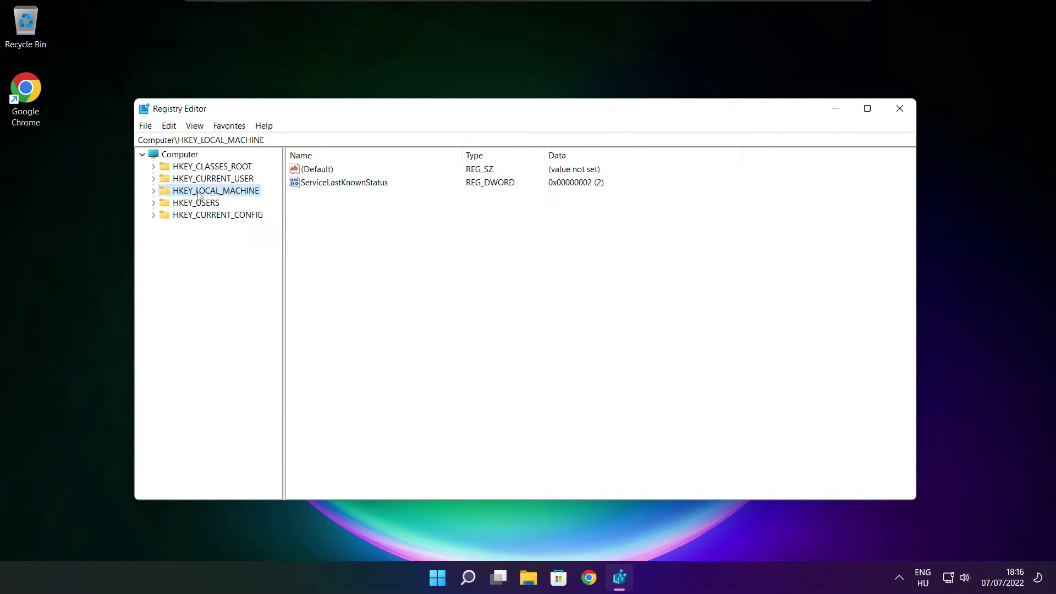
pyautogui.click(154, 192)
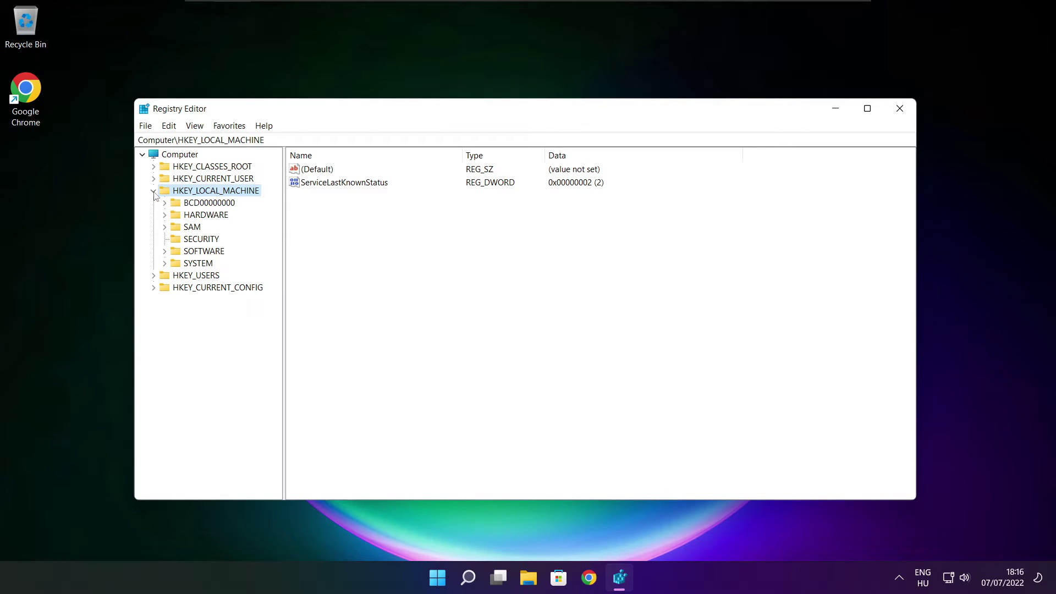
pyautogui.click(192, 254)
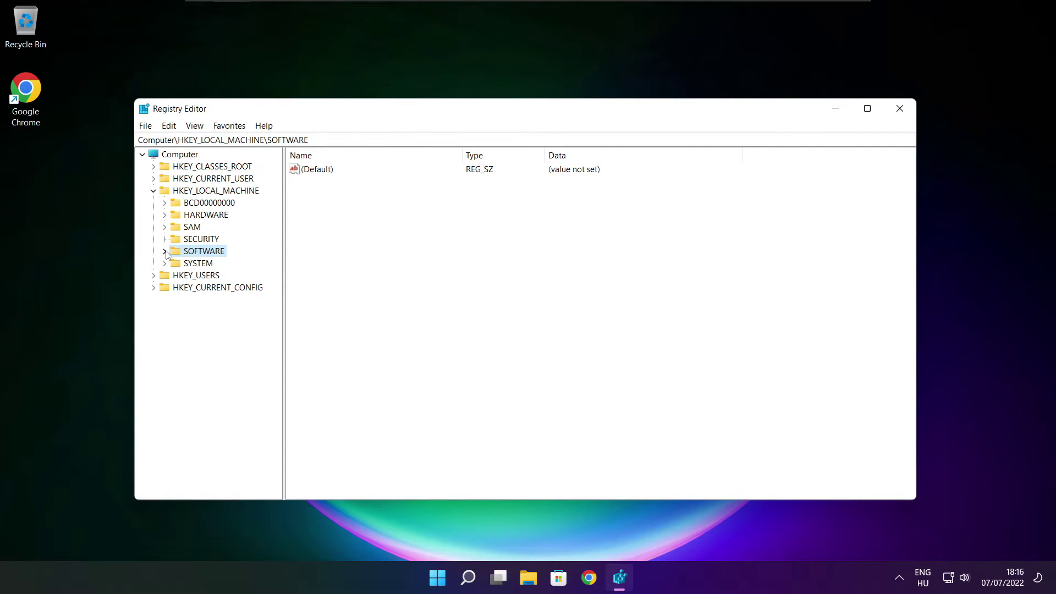
pyautogui.click(165, 252)
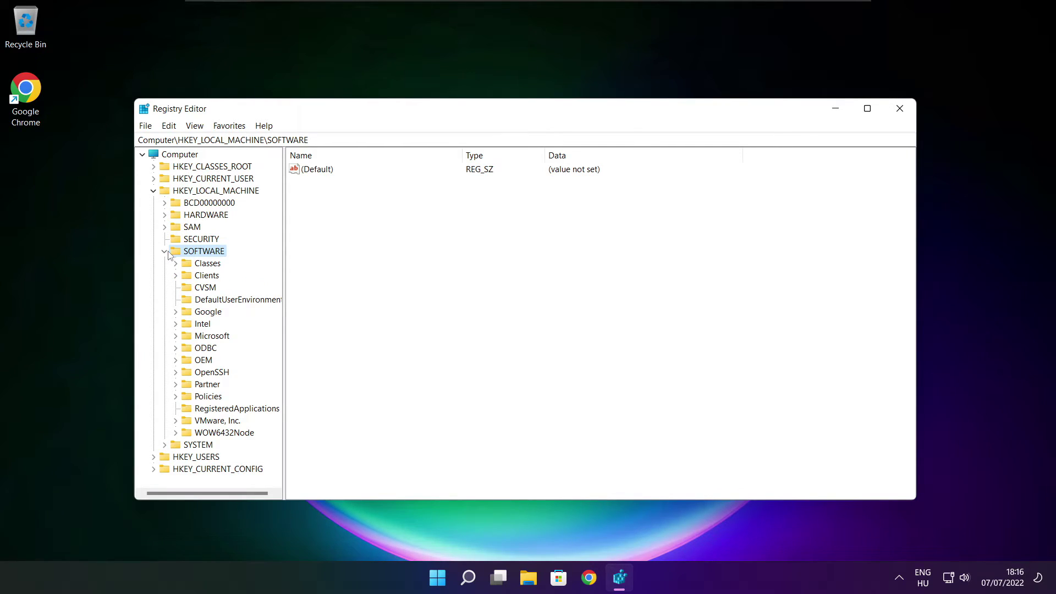
pyautogui.click(199, 340)
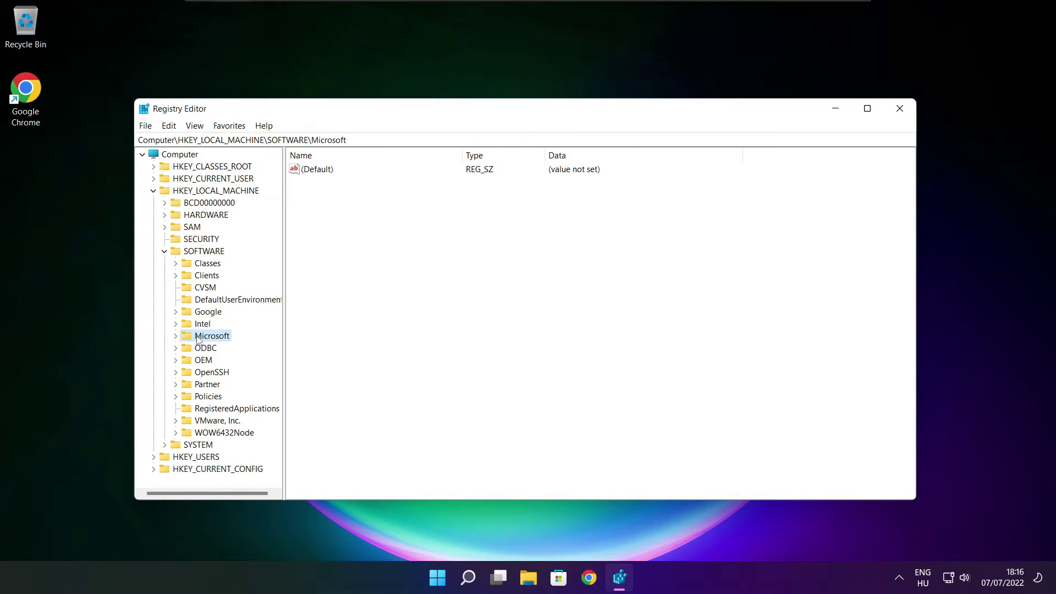
pyautogui.click(176, 336)
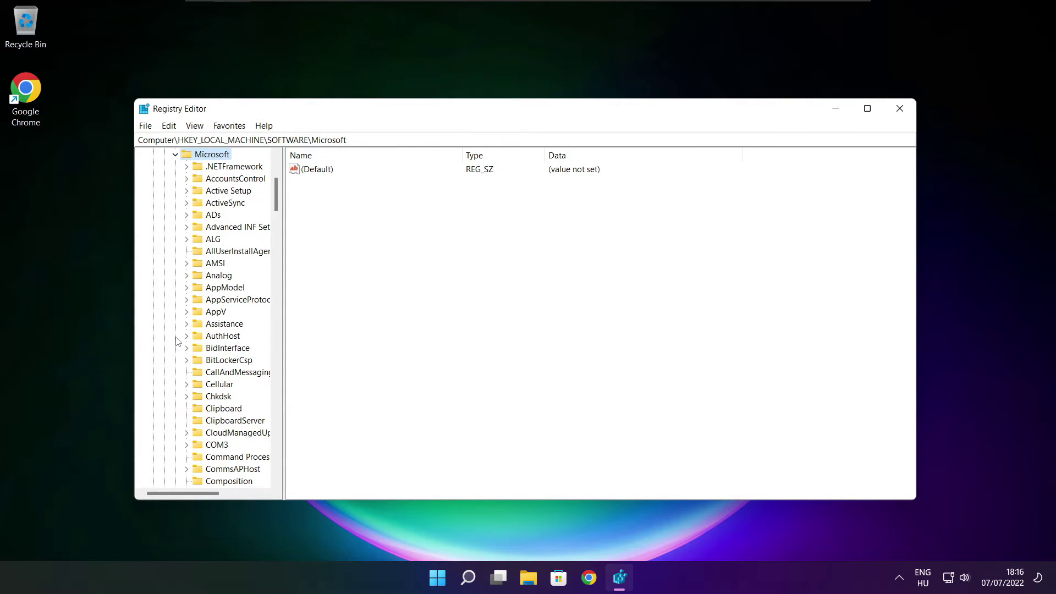
# - Expand the PolicyManager\default key under Microsoft
pyautogui.scroll(-14, 216, 329)
pyautogui.scroll(-20, 216, 329)
pyautogui.scroll(-6, 216, 329)
pyautogui.scroll(-1, 216, 329)
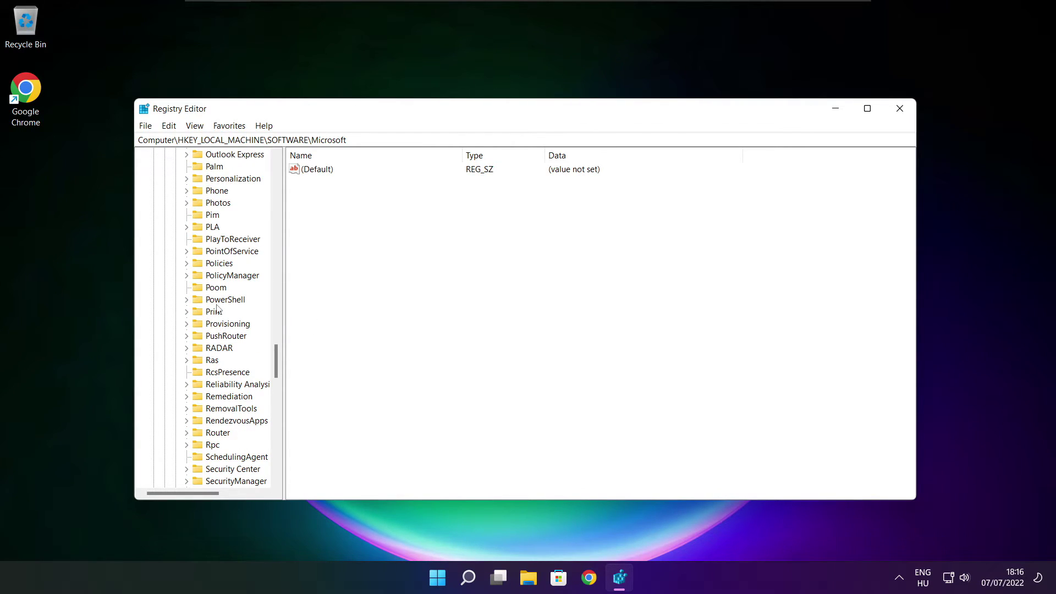
pyautogui.scroll(1, 218, 309)
pyautogui.click(218, 312)
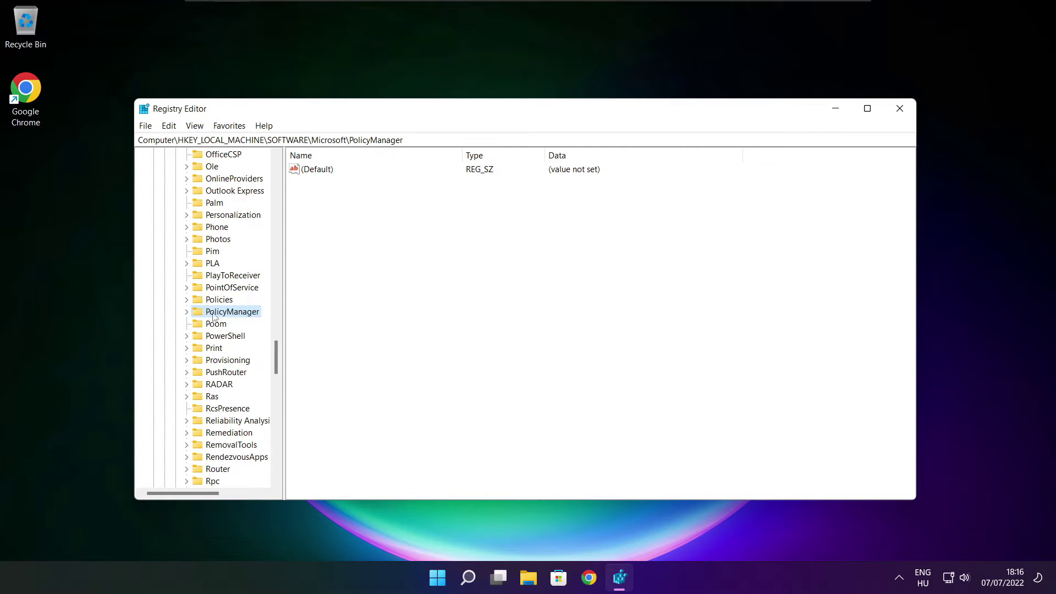
pyautogui.click(186, 312)
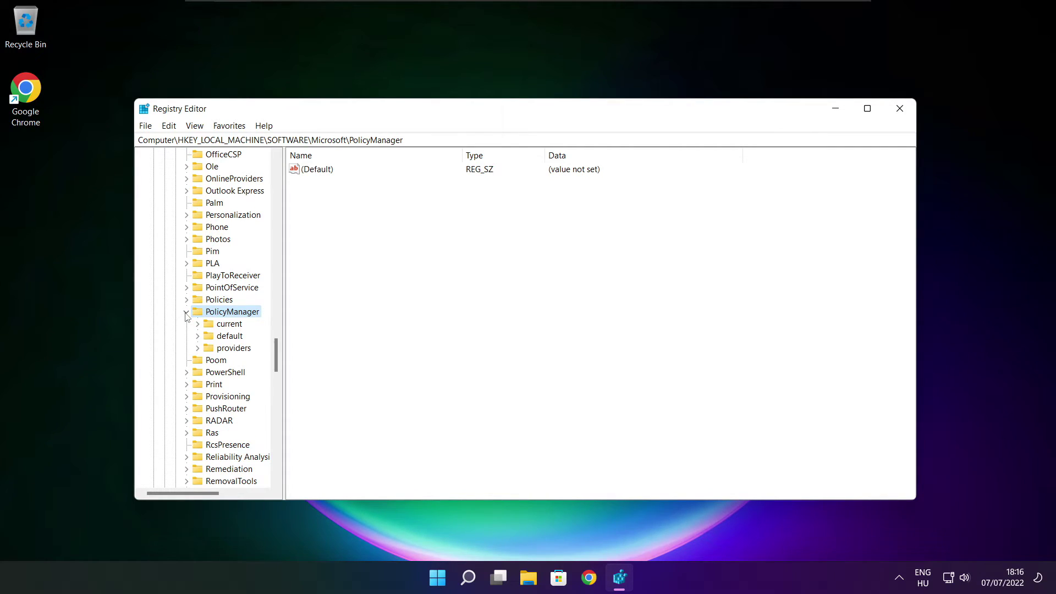
pyautogui.click(228, 338)
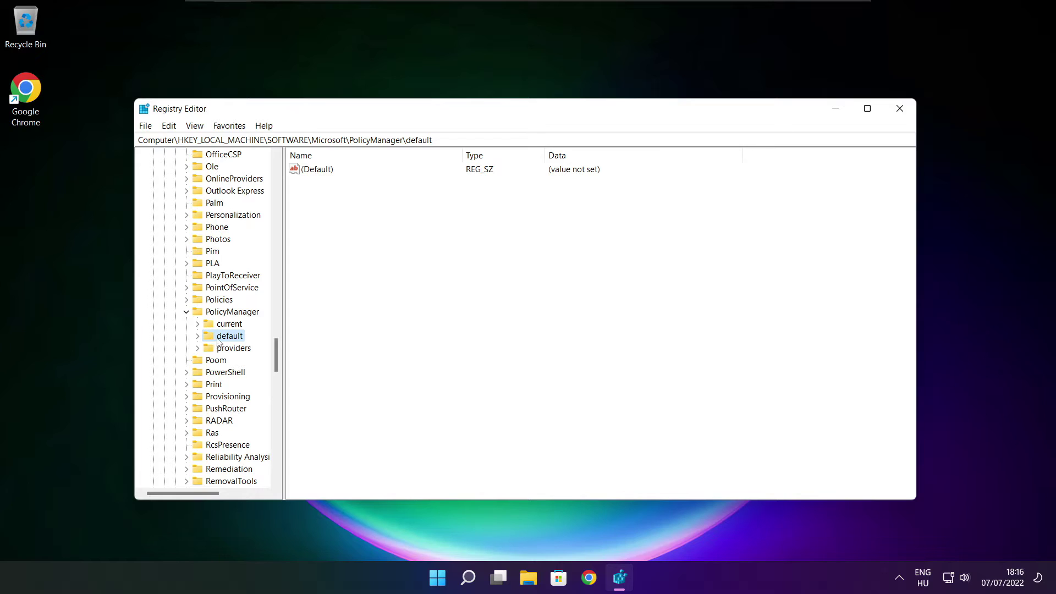
pyautogui.click(198, 336)
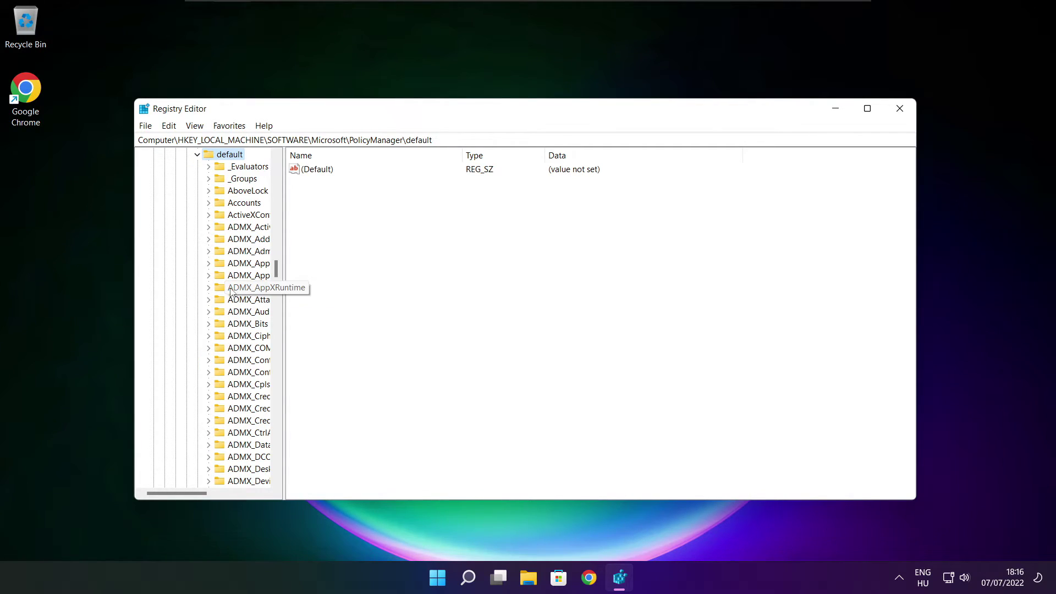
# - Open ApplicationManagement\AllowGameDVR and select its entry named 'value'
pyautogui.scroll(-7, 245, 242)
pyautogui.scroll(-20, 245, 242)
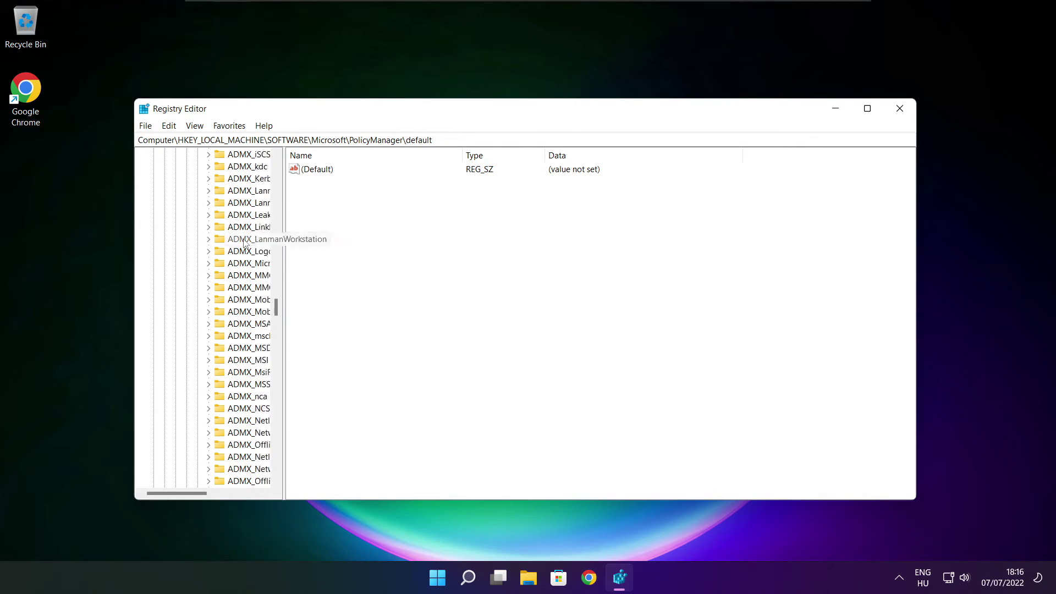
pyautogui.scroll(-3, 245, 242)
pyautogui.moveTo(284, 242); pyautogui.dragTo(350, 242)
pyautogui.scroll(1, 316, 242)
pyautogui.click(271, 227)
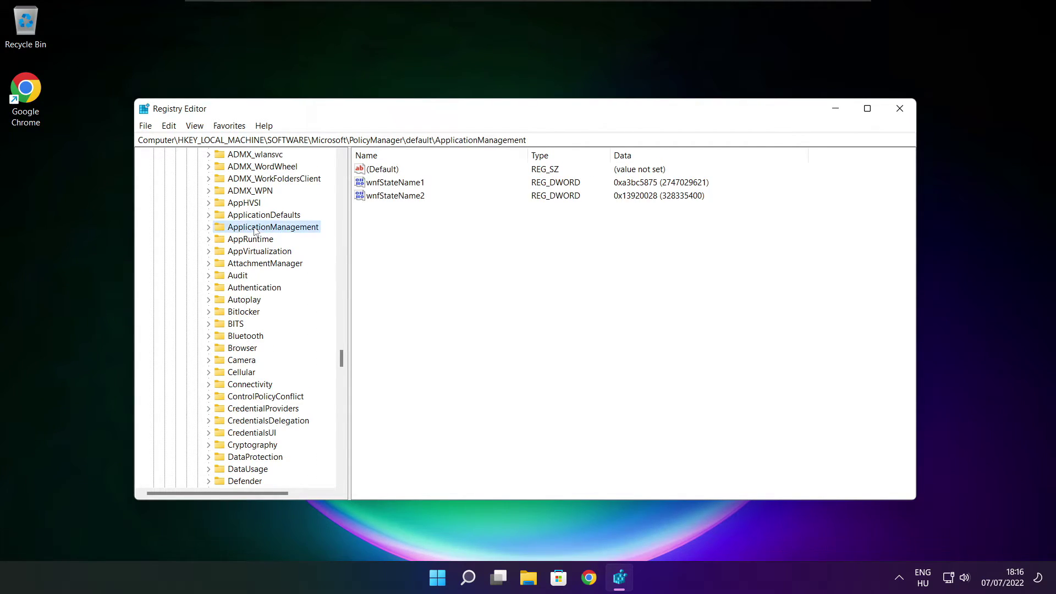
pyautogui.click(208, 227)
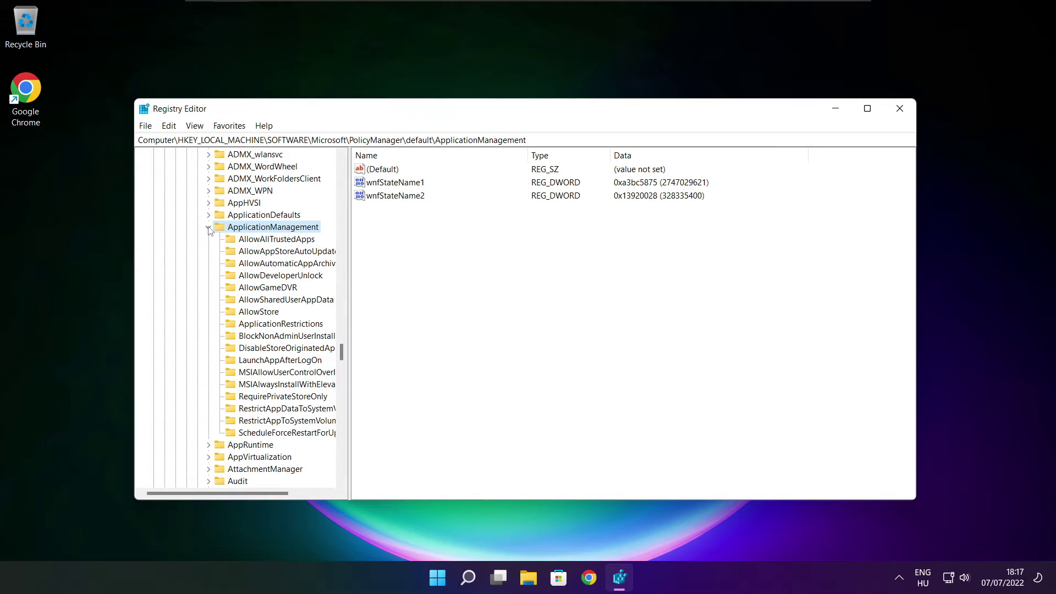
pyautogui.moveTo(347, 277); pyautogui.dragTo(361, 277)
pyautogui.click(267, 288)
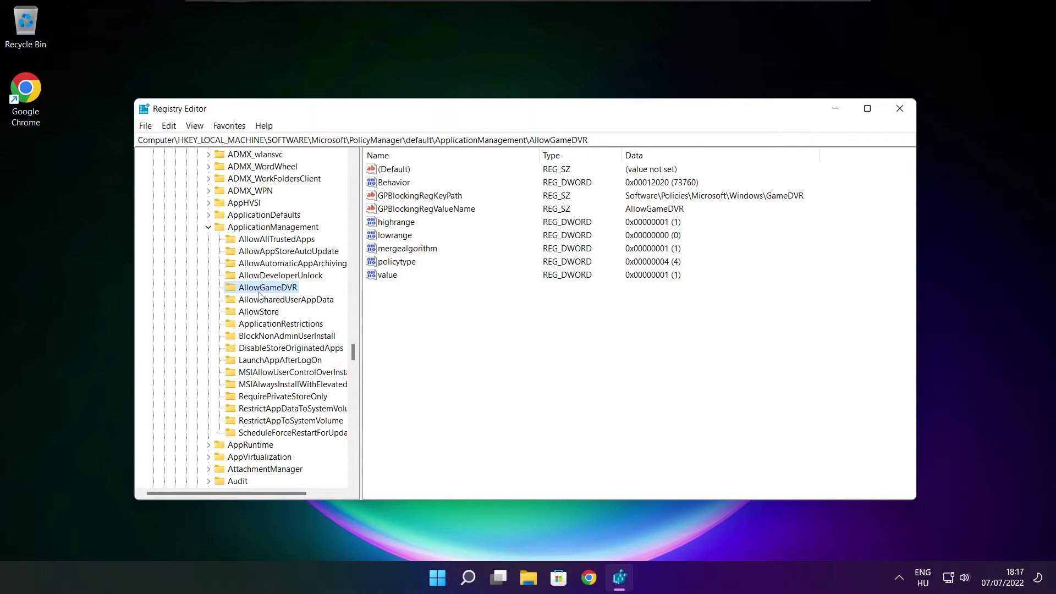
pyautogui.click(385, 276)
# - Save 0 as the value data of AllowGameDVR's 'value' entry, then close Registry Editor
pyautogui.doubleClick(393, 276)
pyautogui.moveTo(231, 180); pyautogui.dragTo(535, 220)
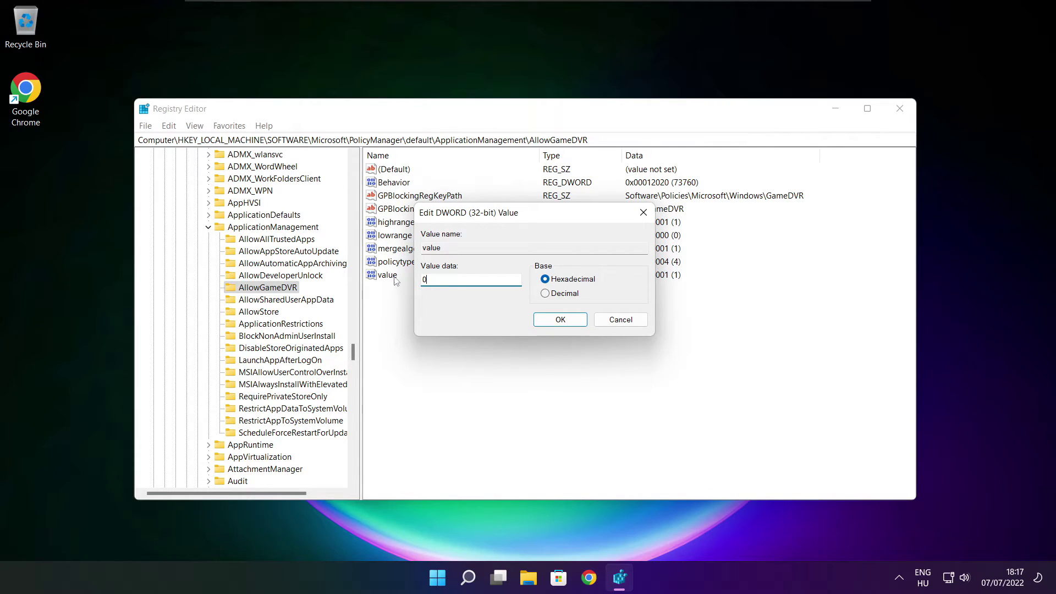
pyautogui.click(560, 320)
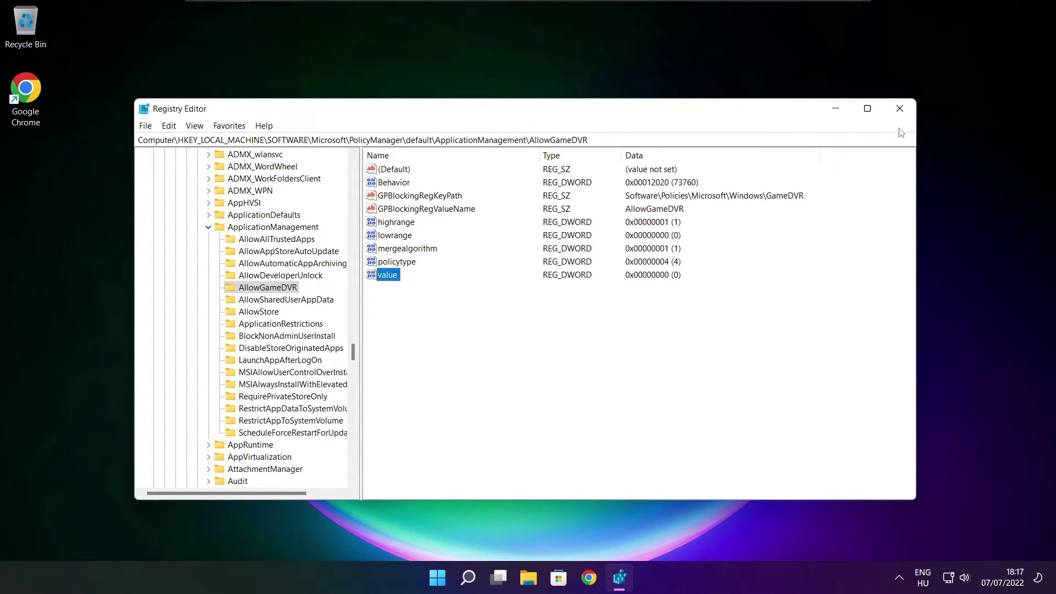
pyautogui.click(900, 112)
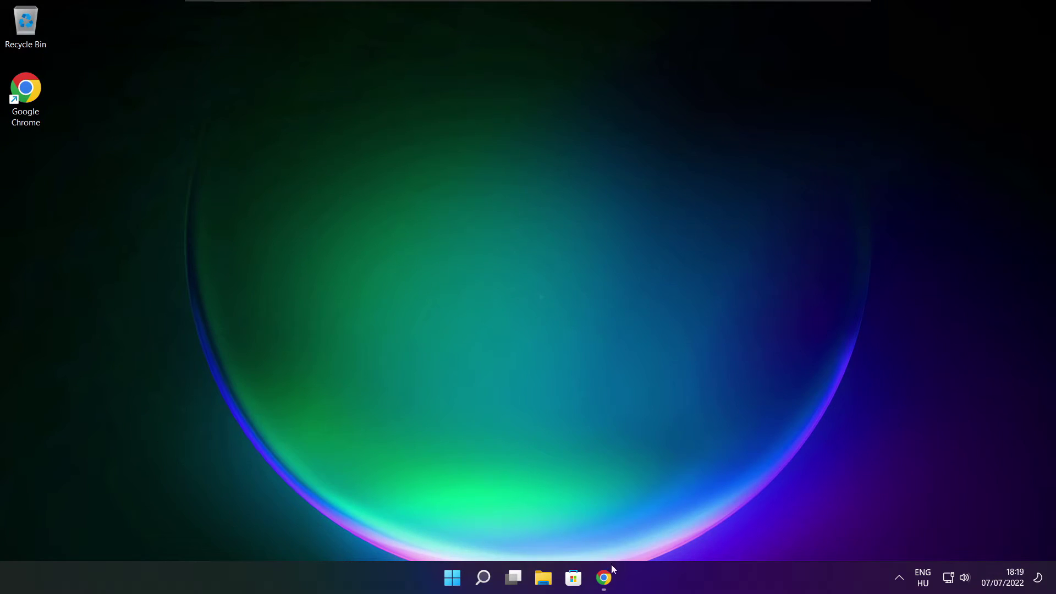
# - From the restored Chrome page, download dxwebsetup.exe for the DirectX End-User Runtime and run it
pyautogui.click(575, 545)
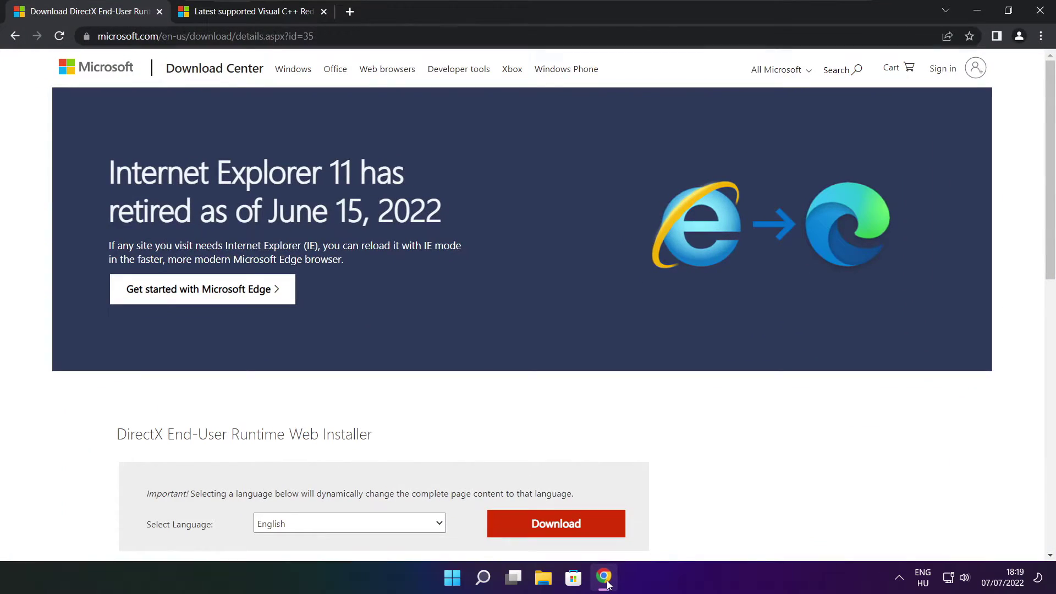
pyautogui.moveTo(316, 36)
pyautogui.mouseDown()
pyautogui.moveTo(98, 36)
pyautogui.moveTo(315, 36)
pyautogui.mouseUp()
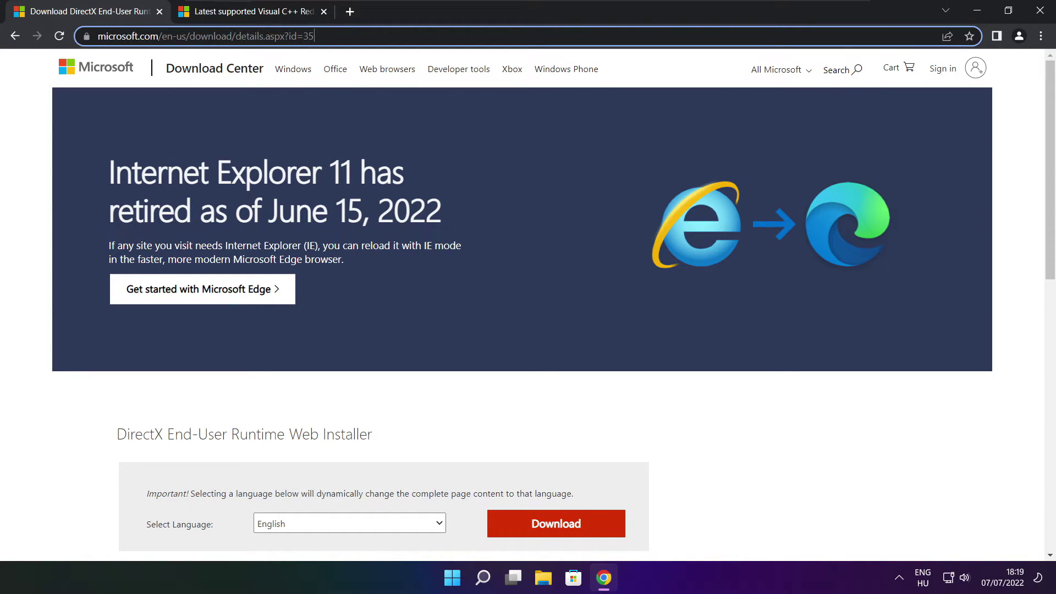
pyautogui.click(382, 399)
pyautogui.moveTo(1047, 157); pyautogui.dragTo(1047, 250)
pyautogui.moveTo(383, 224); pyautogui.dragTo(167, 225)
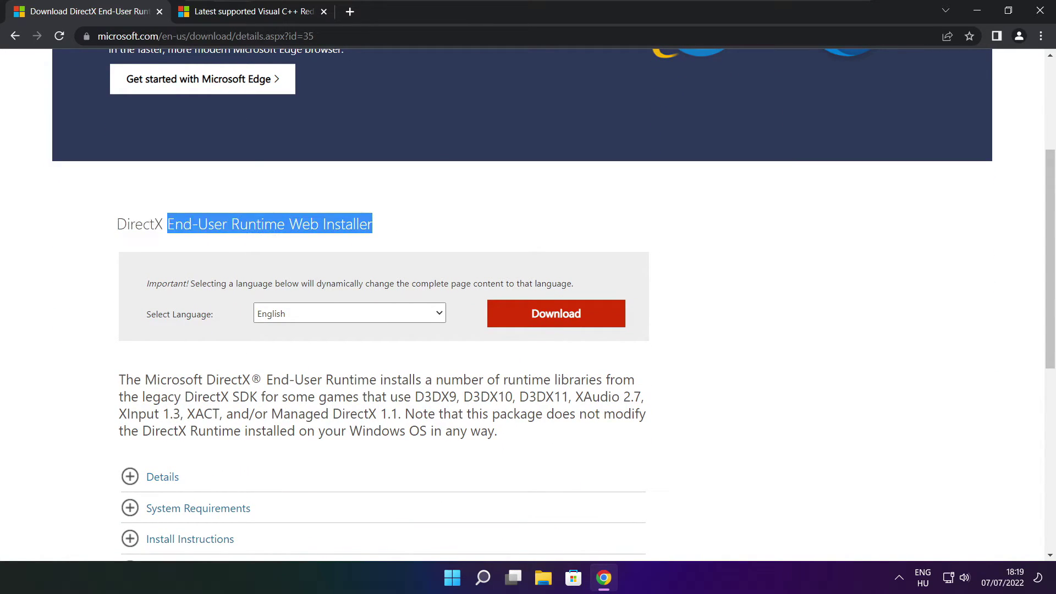
pyautogui.click(432, 233)
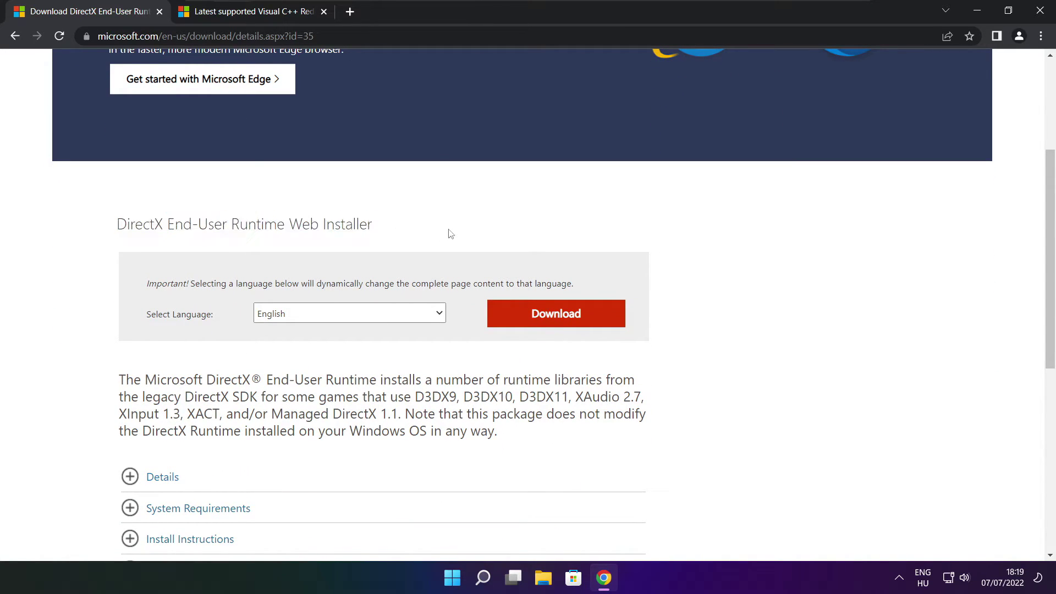
pyautogui.click(561, 315)
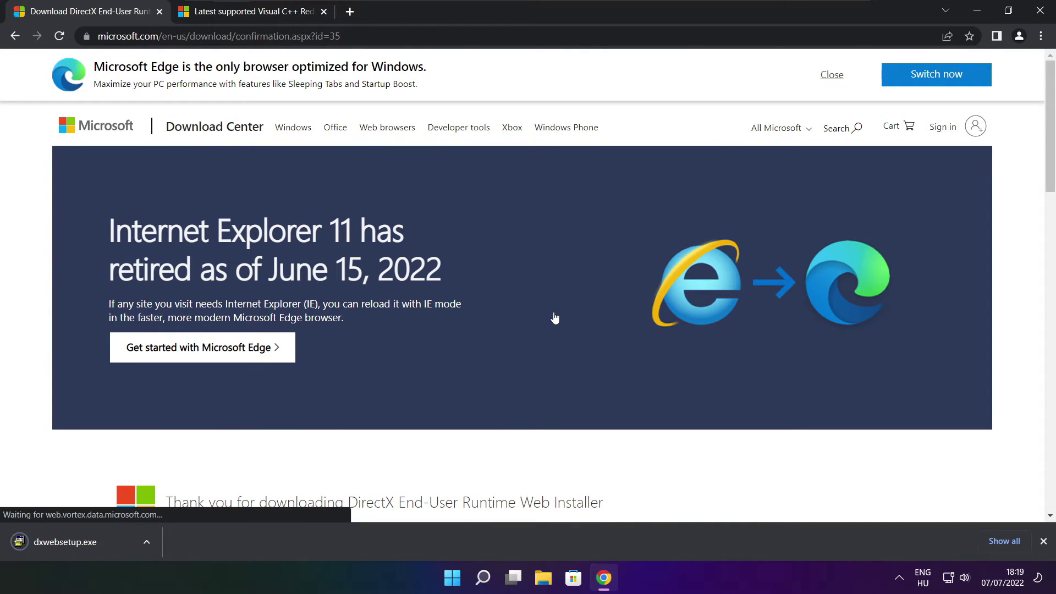
pyautogui.click(99, 542)
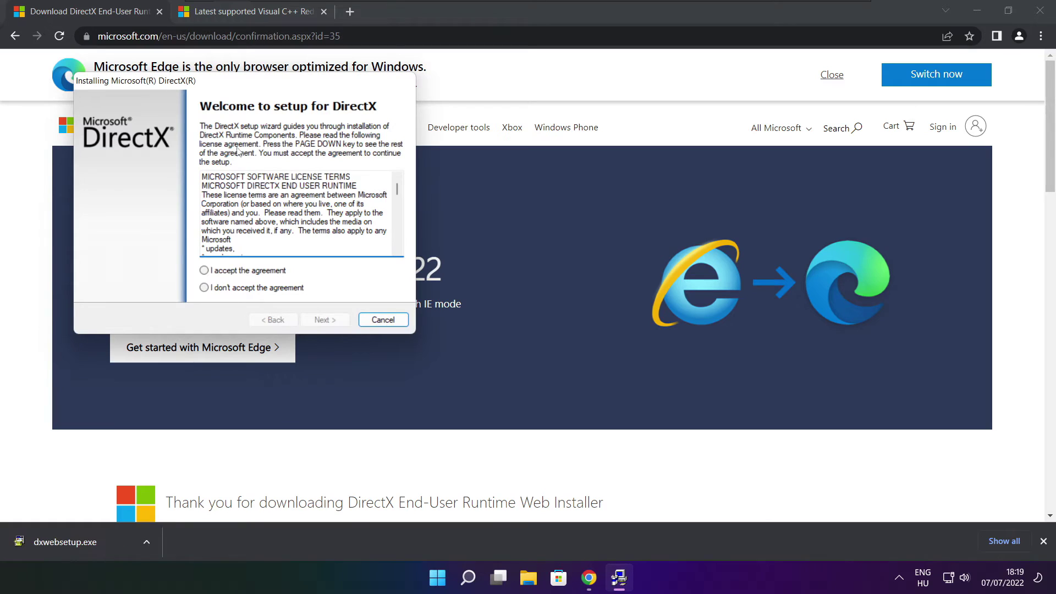
# - Accept the DirectX licence, leave the Bing Bar uninstalled, and install the runtime through to Finish
pyautogui.moveTo(223, 84); pyautogui.dragTo(502, 158)
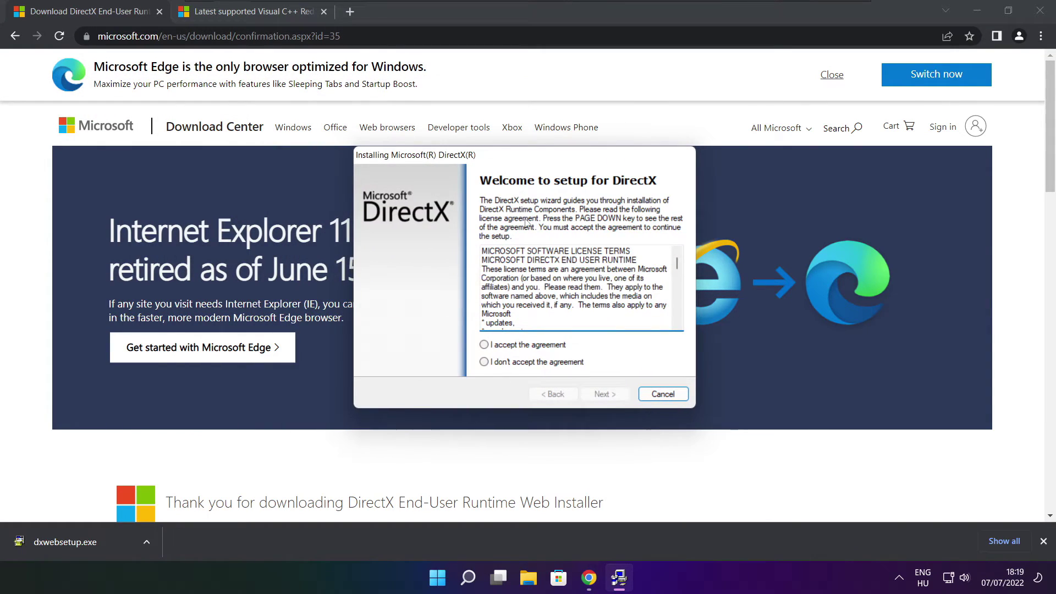
pyautogui.moveTo(677, 261); pyautogui.dragTo(676, 316)
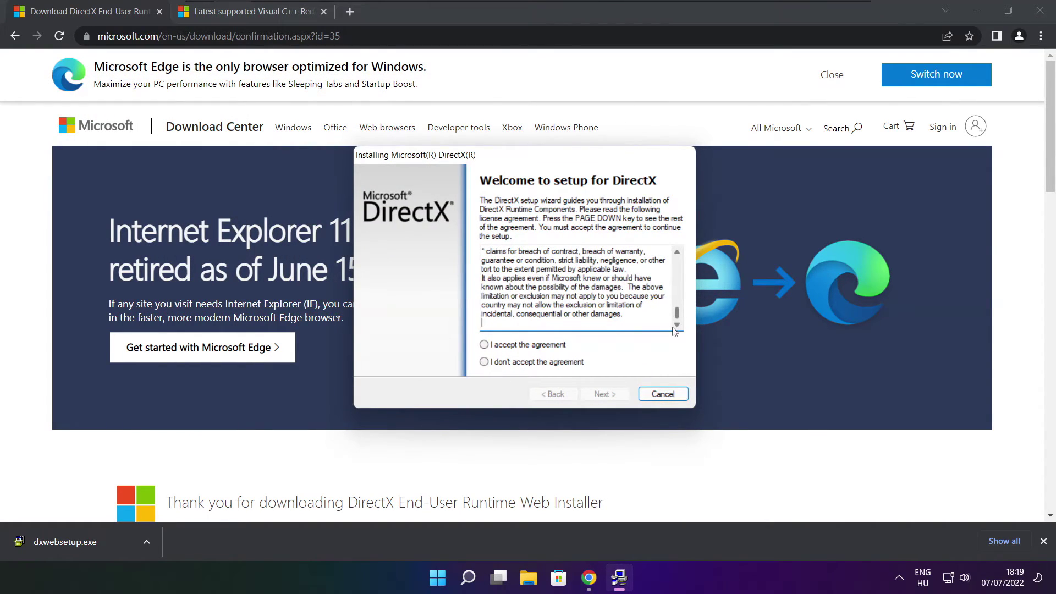
pyautogui.click(493, 346)
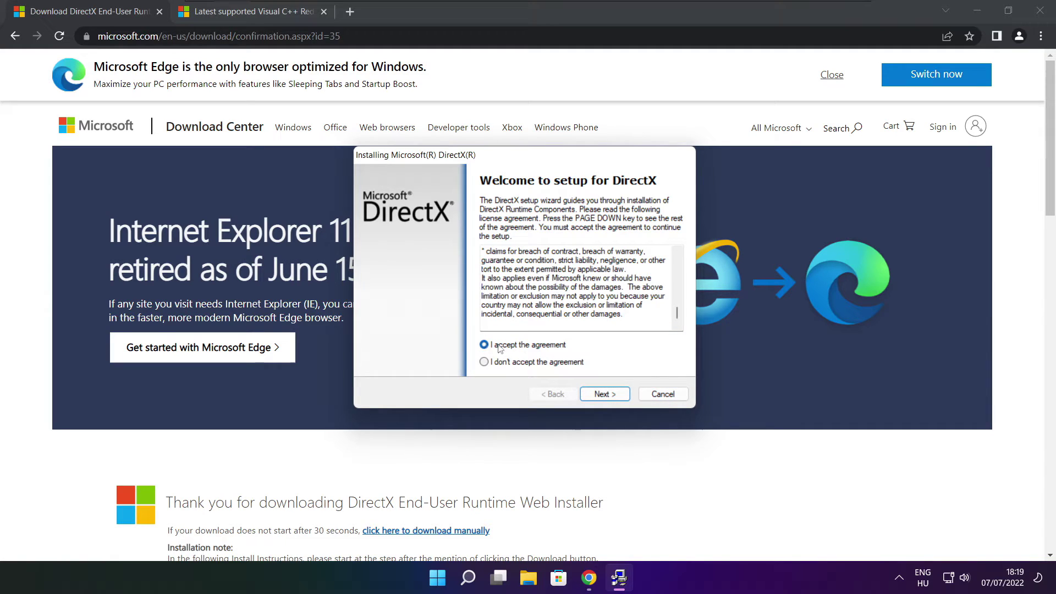
pyautogui.click(605, 394)
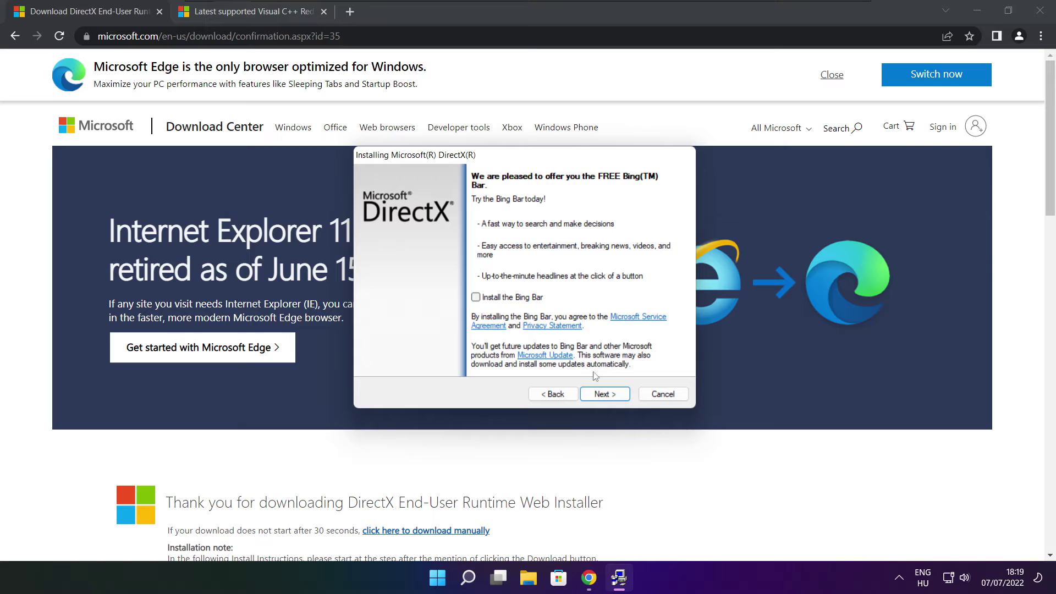
pyautogui.click(611, 393)
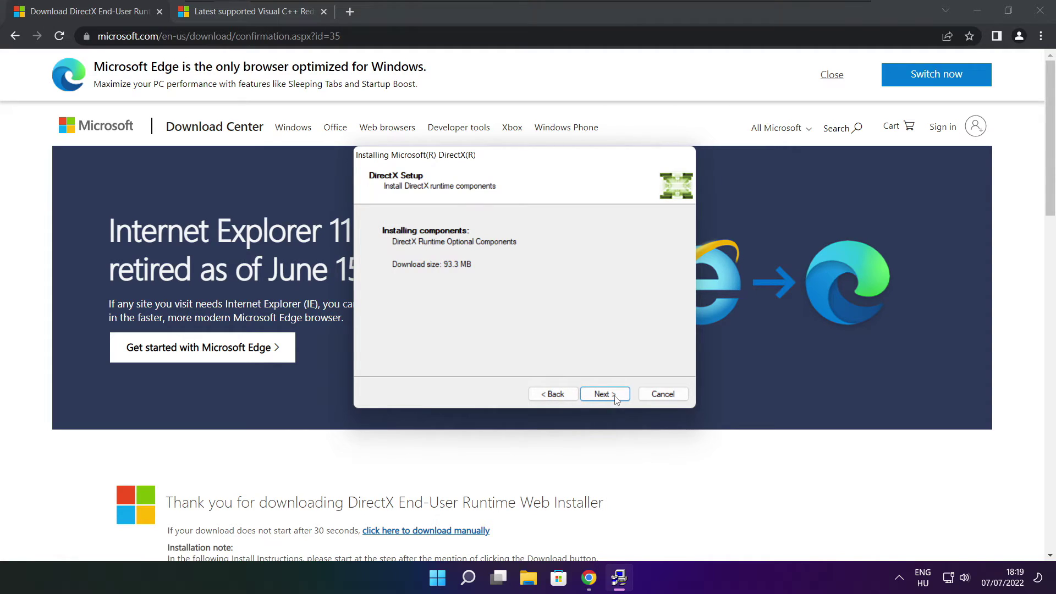
pyautogui.click(604, 395)
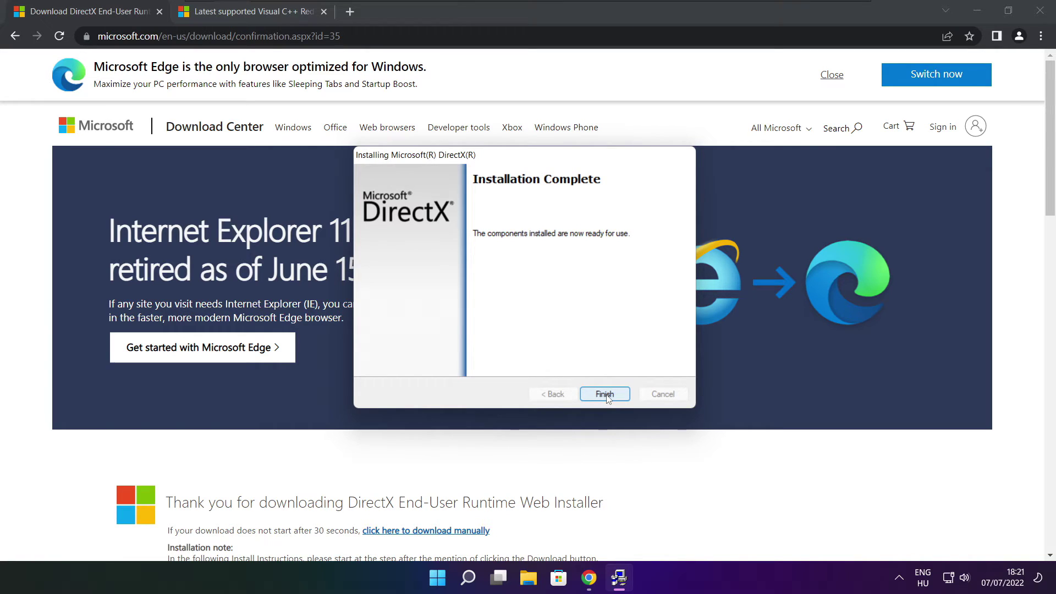
pyautogui.click(611, 395)
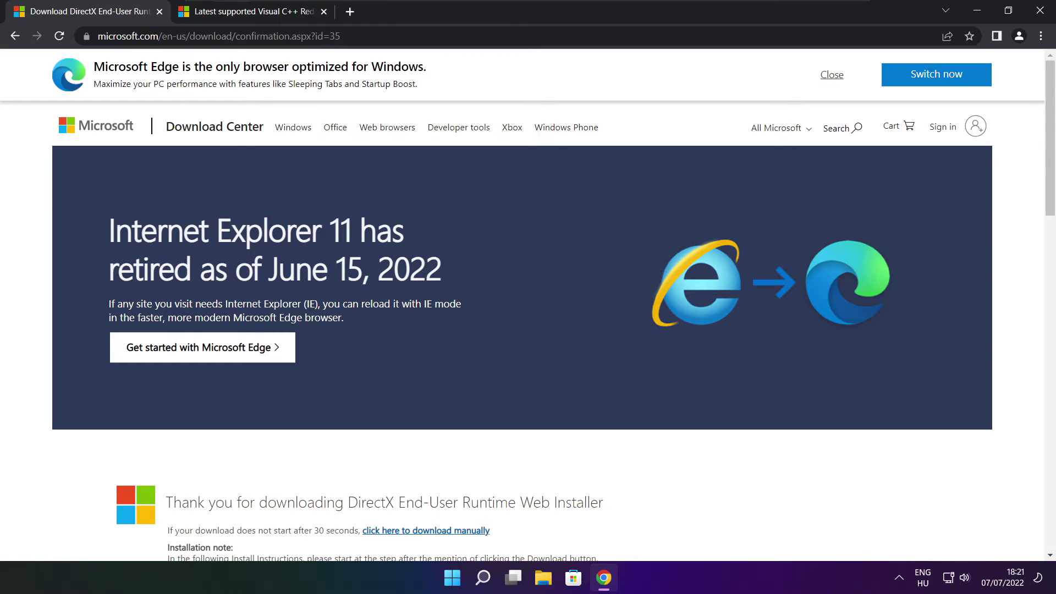